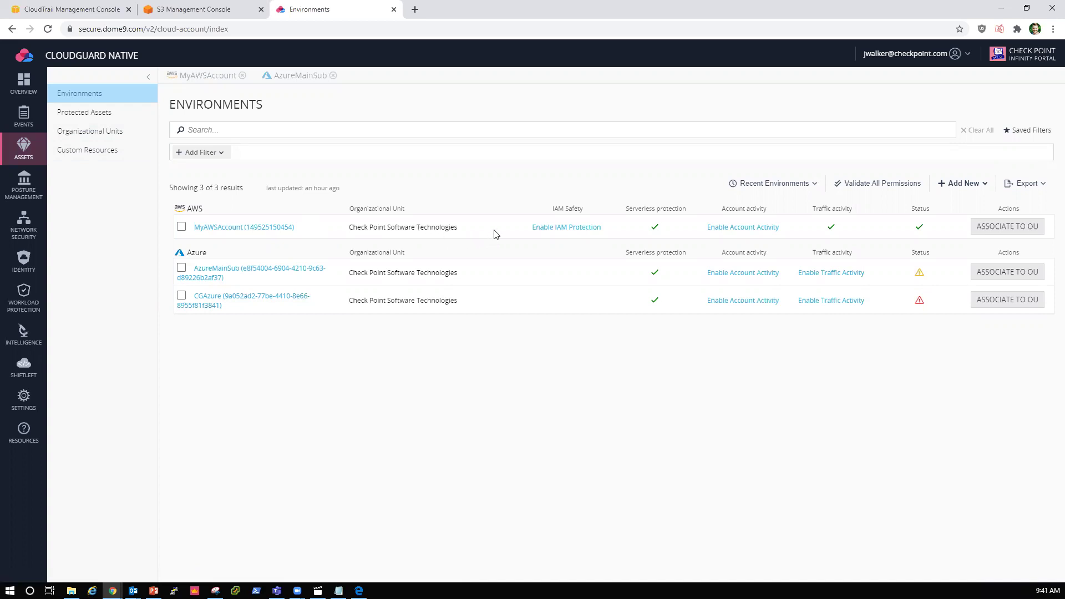
# Step: Enable Account Activity for the AWS account and keep Standard Onboarding as the Log.ic CloudTrail mode
pyautogui.click(752, 228)
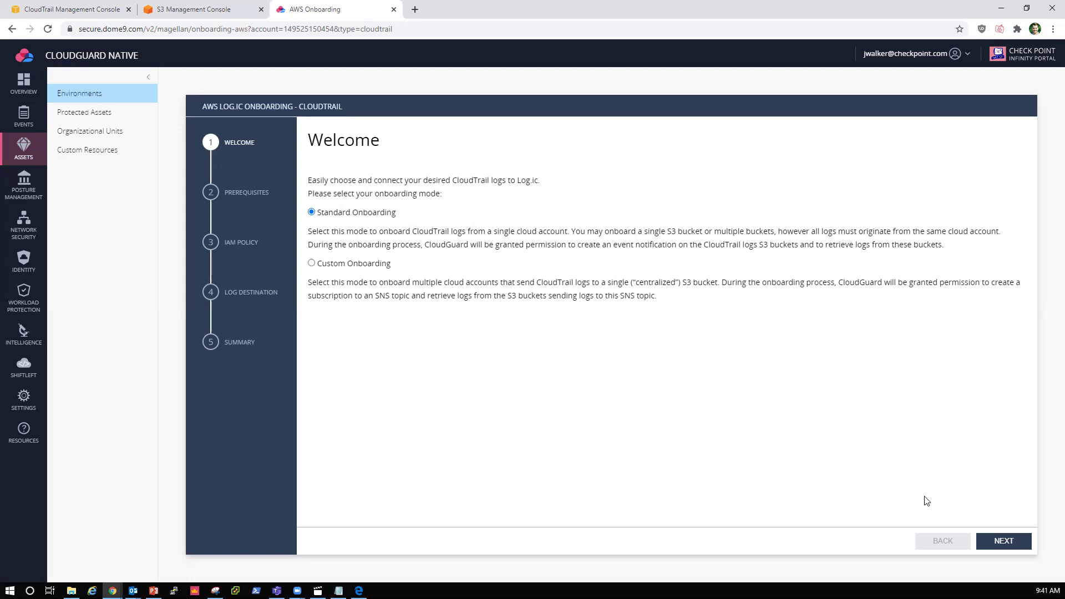
# Step: Move to Prerequisites and expand the detailed S3 bucket and CloudTrail trail creation instructions
pyautogui.click(1001, 543)
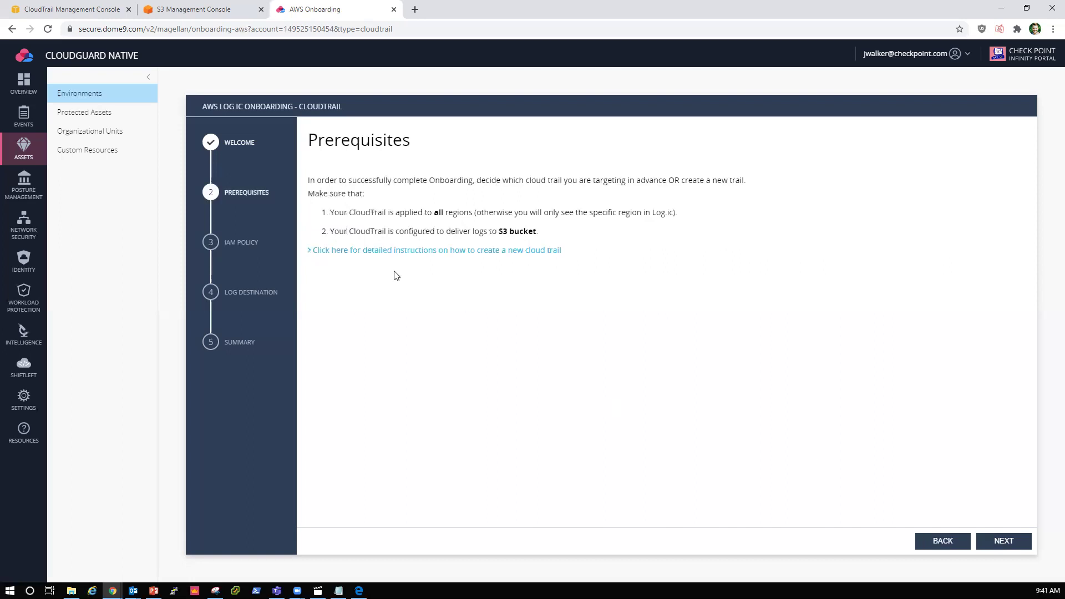
pyautogui.click(369, 252)
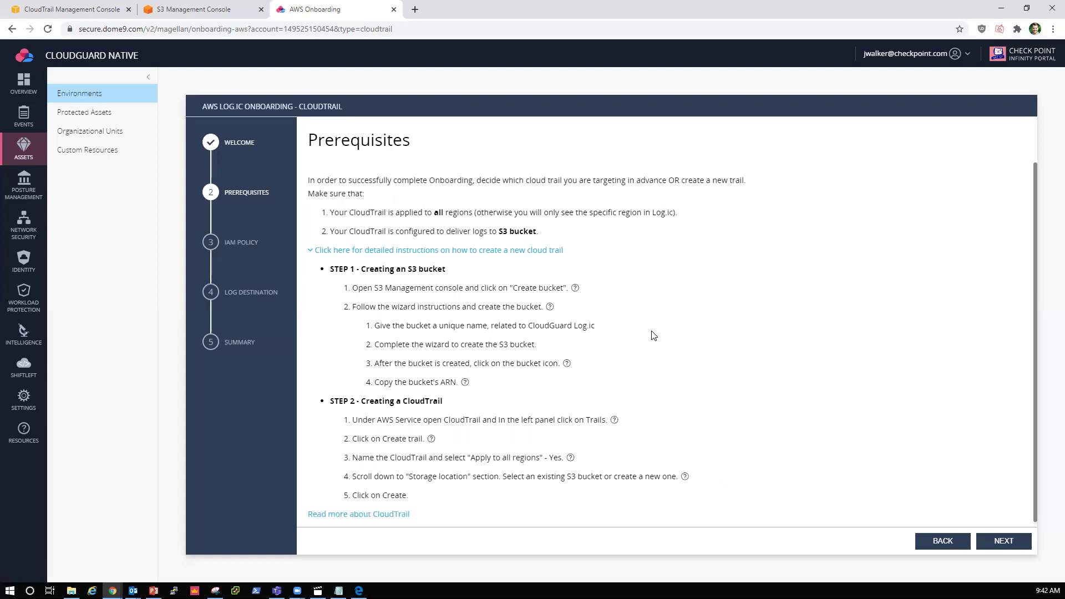
# Step: Show the cloudguard-event-activity-jw bucket's Properties in S3 and copy its bucket ARN
pyautogui.click(228, 9)
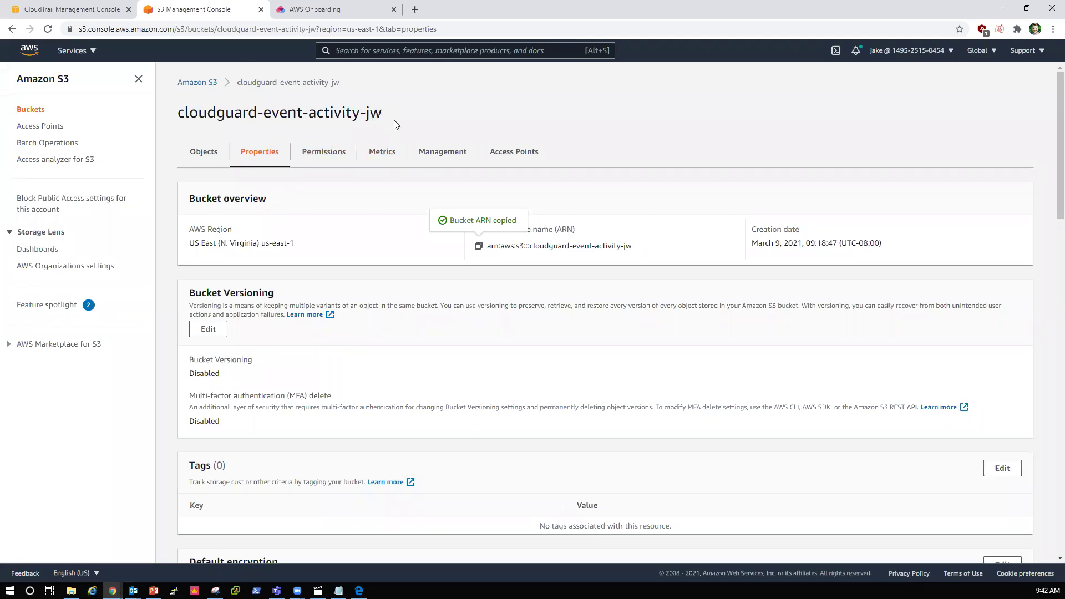
# Step: Go to the empty CloudTrail Trails list and begin creating a new trail
pyautogui.click(69, 11)
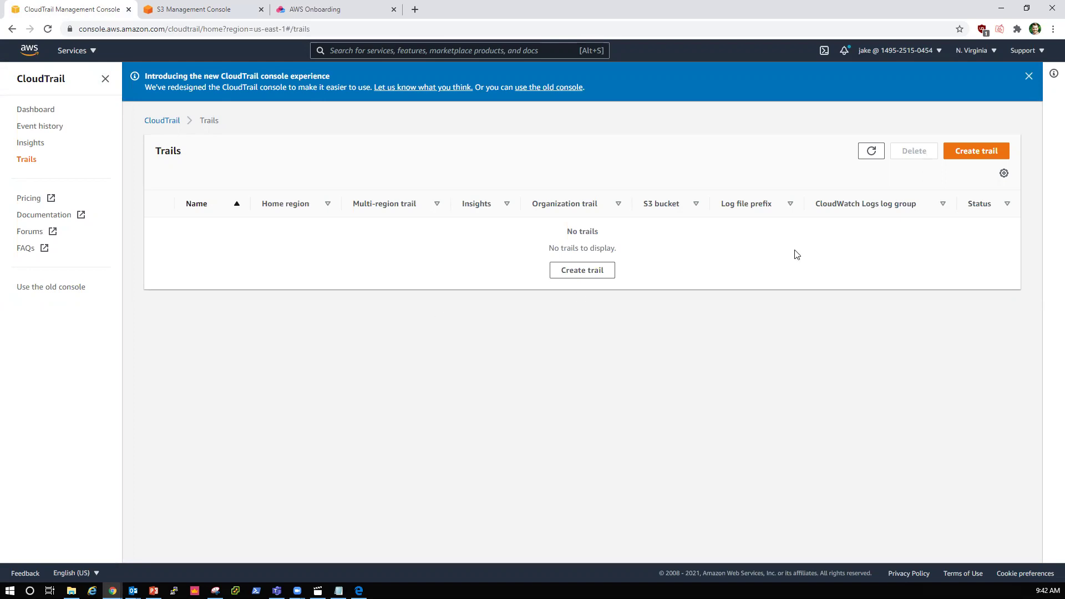
pyautogui.click(963, 159)
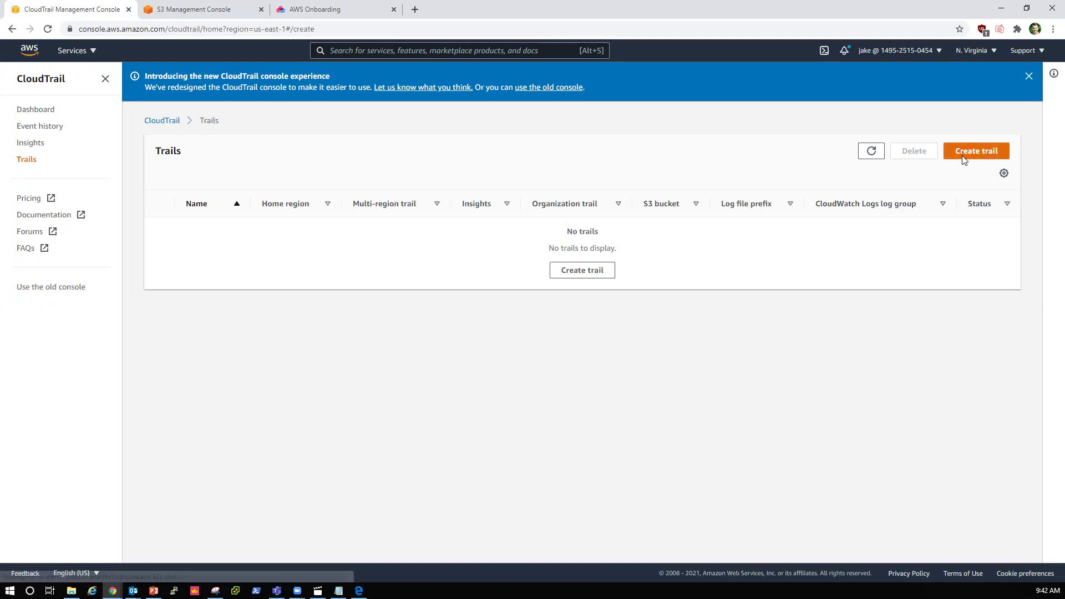
# Step: Name the trail Cloudguard-Account-Activity-JW and store its logs in existing bucket cloudguard-event-activity-jw
pyautogui.click(234, 262)
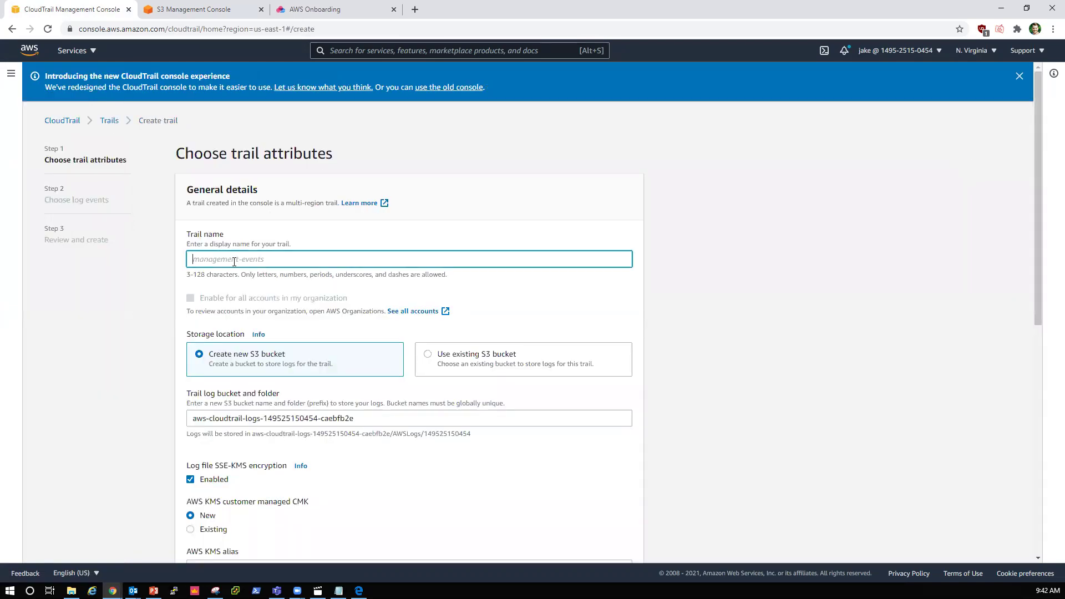
pyautogui.write('Cloudguard-Account-Activity-JW')
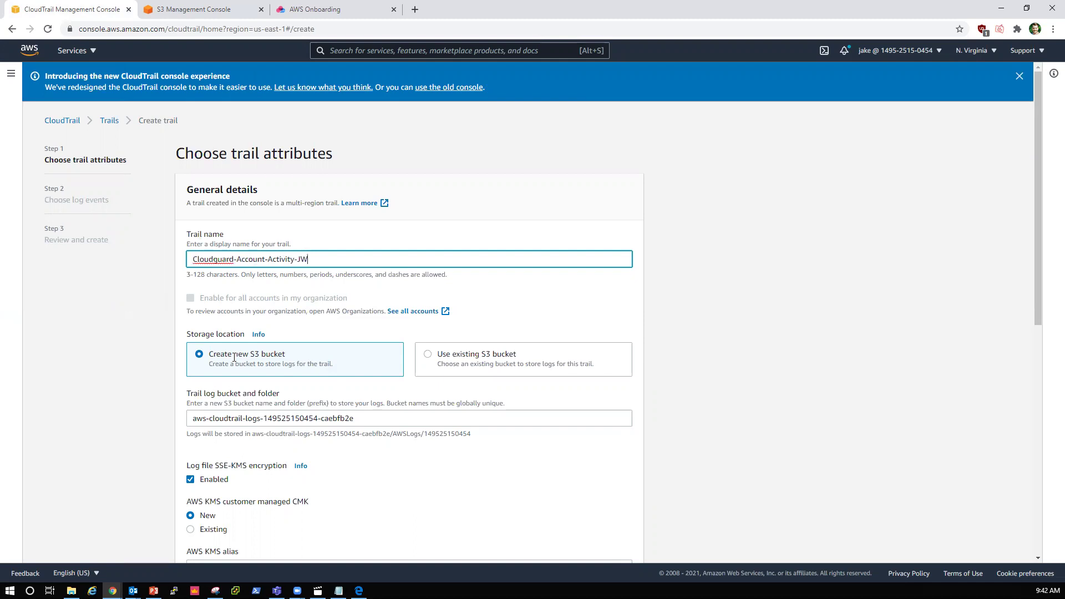
pyautogui.click(428, 355)
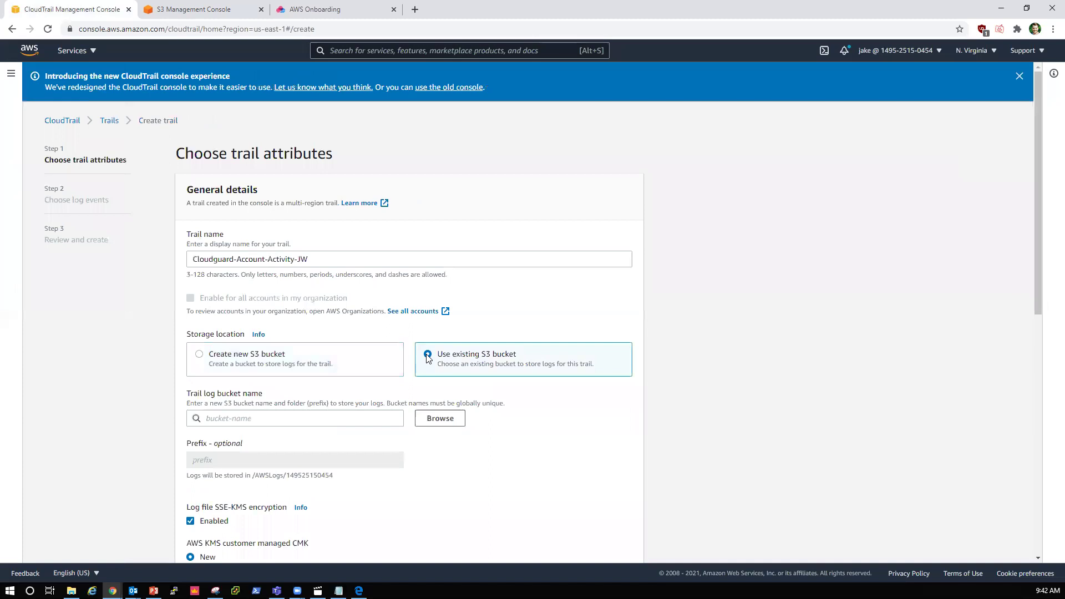
pyautogui.click(441, 418)
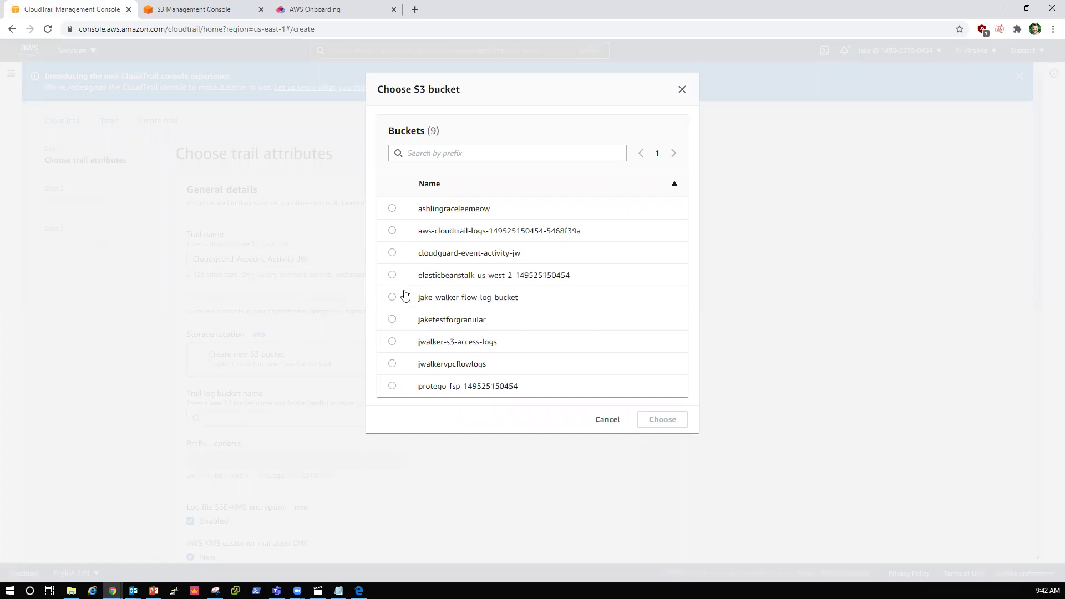
pyautogui.click(392, 254)
pyautogui.click(672, 423)
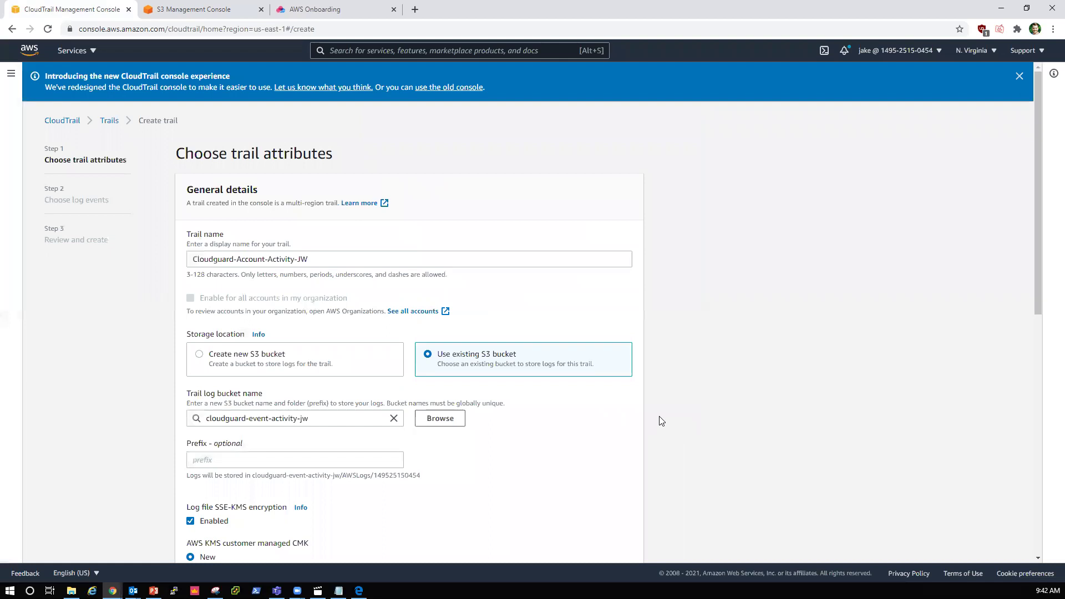
# Step: Turn off Log file SSE-KMS encryption for the trail
pyautogui.scroll(-5, 547, 435)
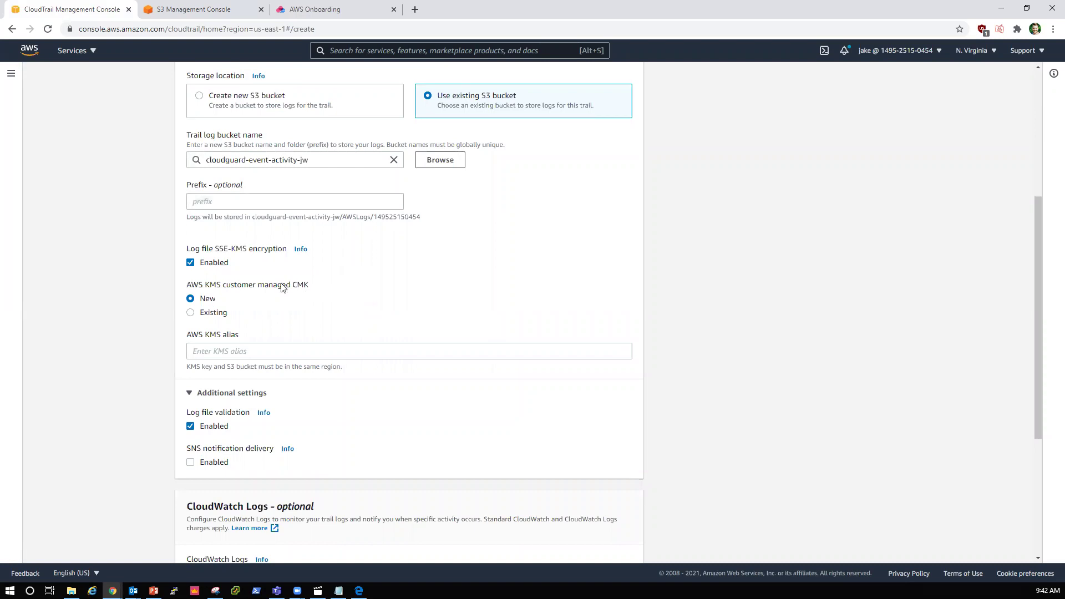
pyautogui.click(218, 266)
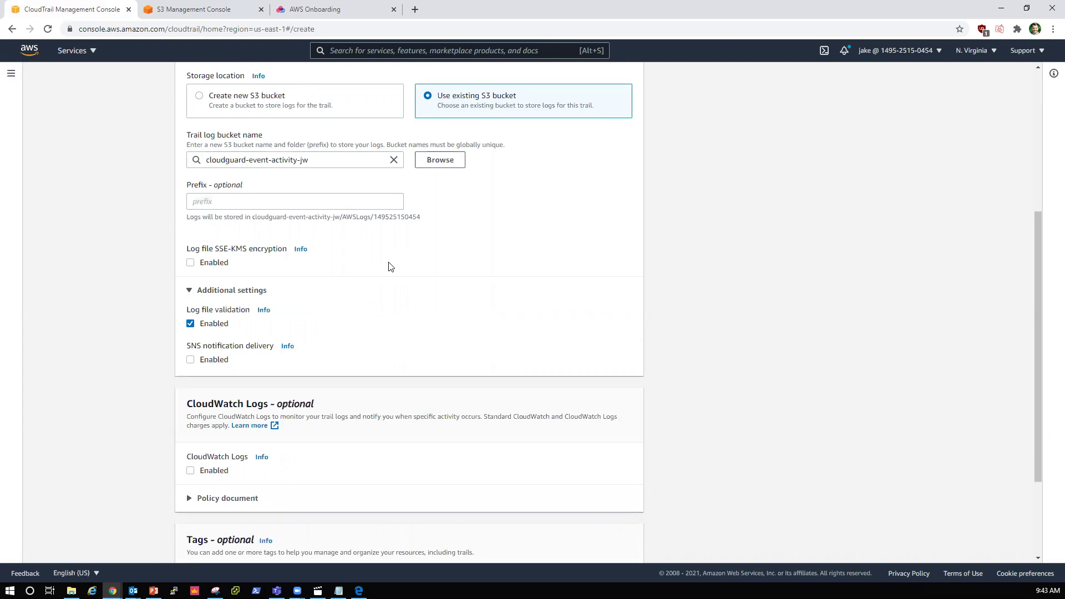
pyautogui.scroll(-3, 388, 267)
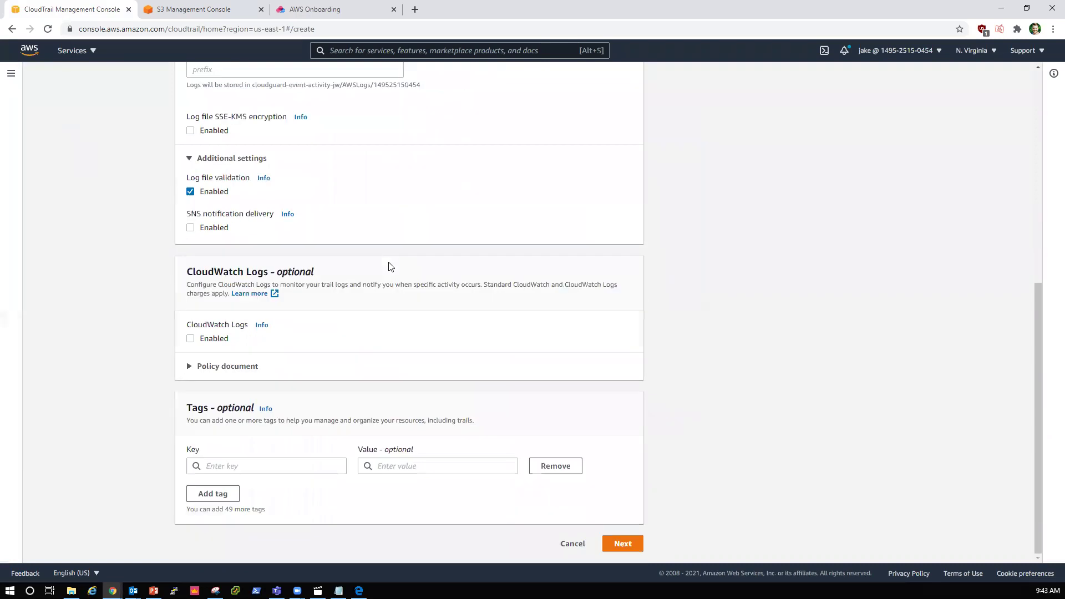
# Step: Keep Management events with Read and Write activity and review the trail settings
pyautogui.click(623, 544)
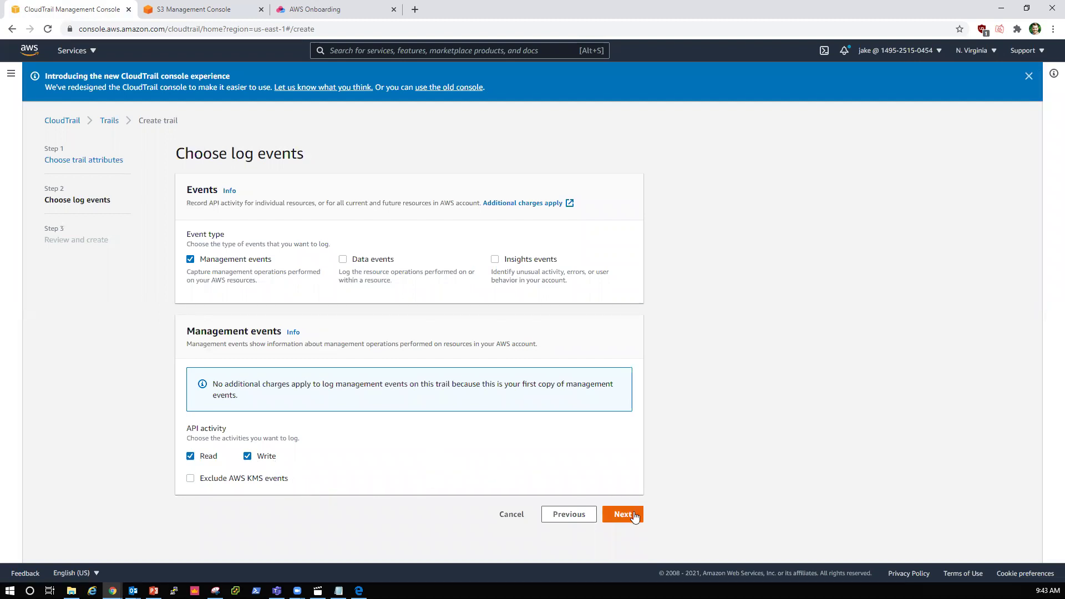
pyautogui.click(623, 514)
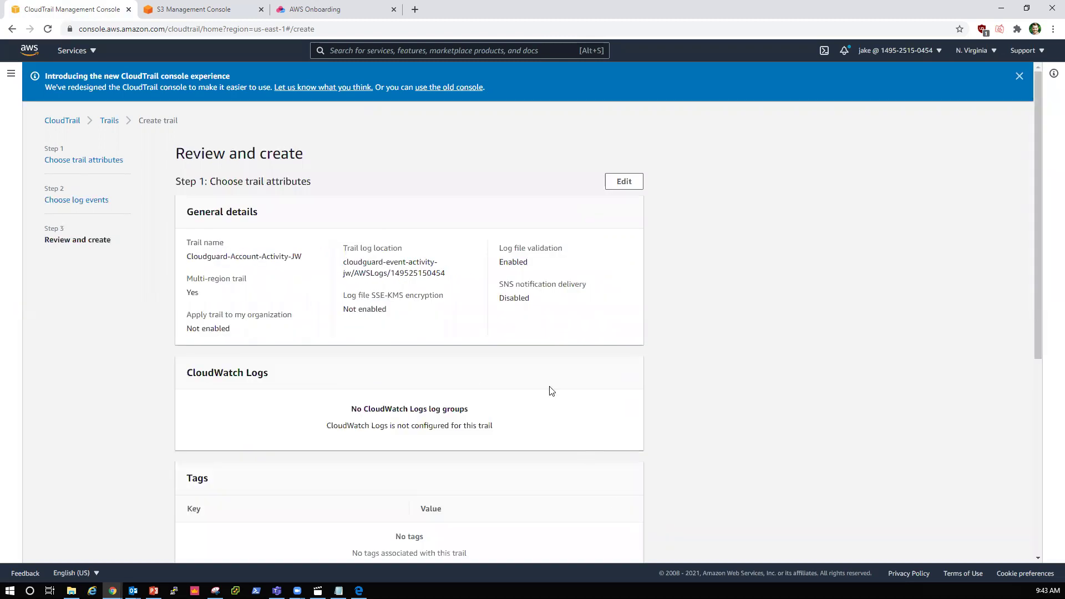
pyautogui.scroll(-5, 548, 385)
pyautogui.scroll(-2, 551, 385)
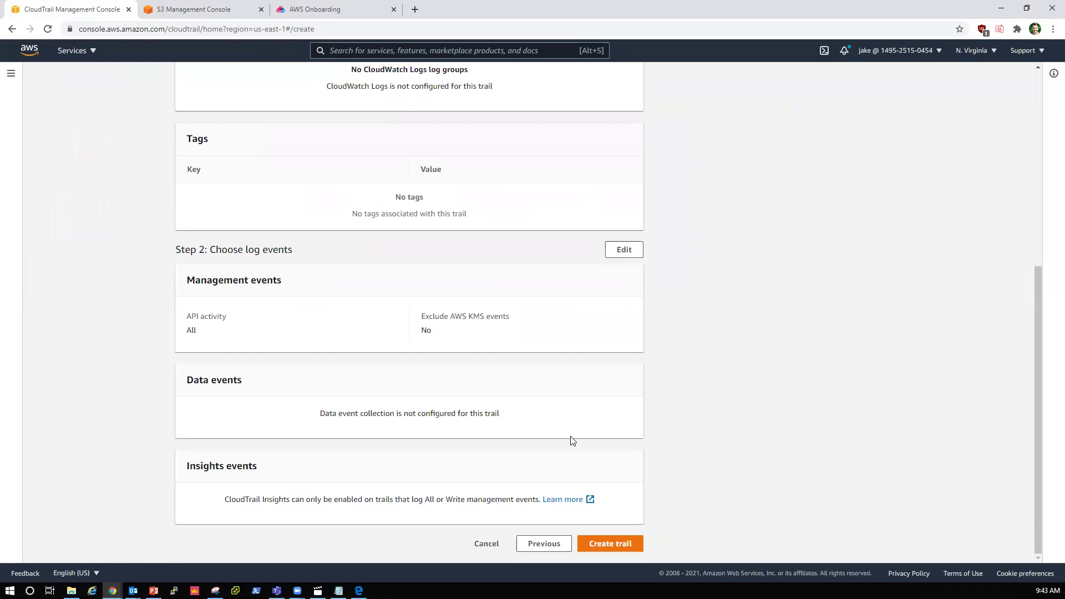
# Step: Create the Cloudguard-Account-Activity-JW trail, logging to bucket cloudguard-event-activity-jw
pyautogui.click(626, 544)
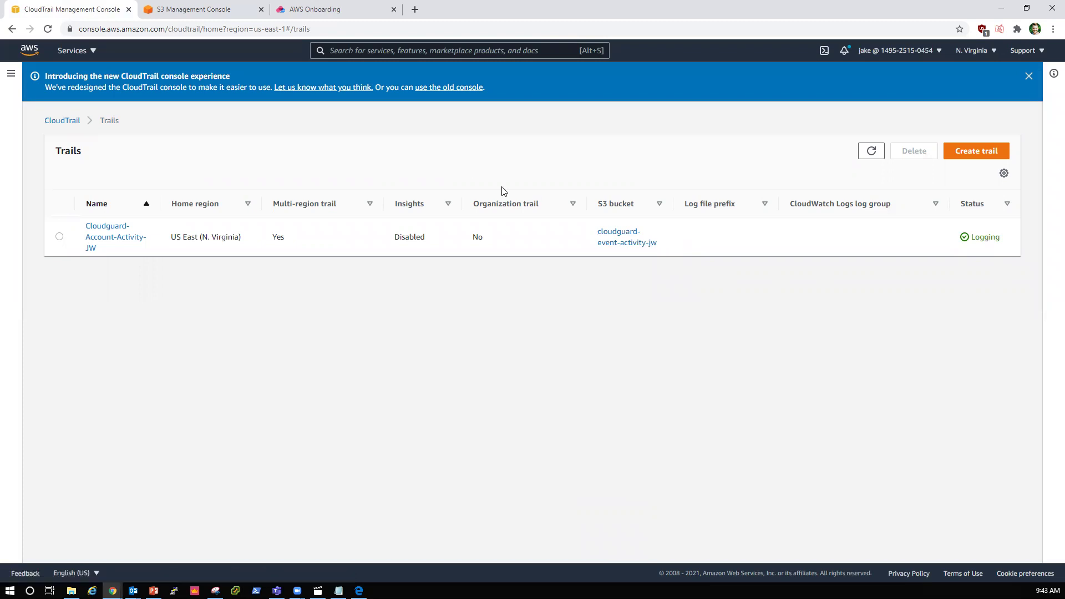
# Step: Back in the CloudGuard onboarding wizard, collapse the detailed trail-creation instructions
pyautogui.click(296, 11)
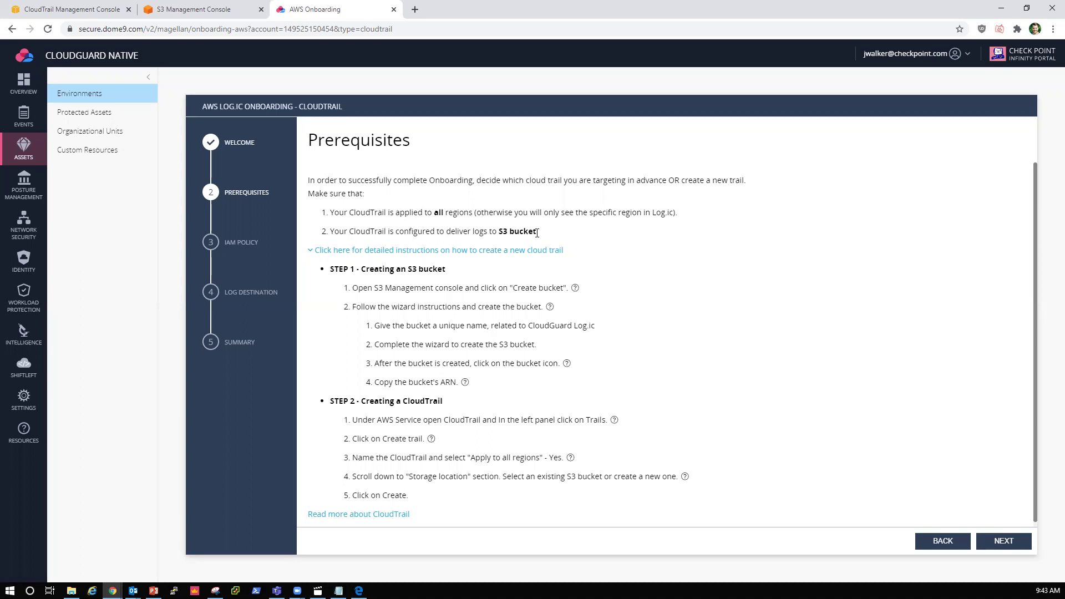
pyautogui.click(486, 250)
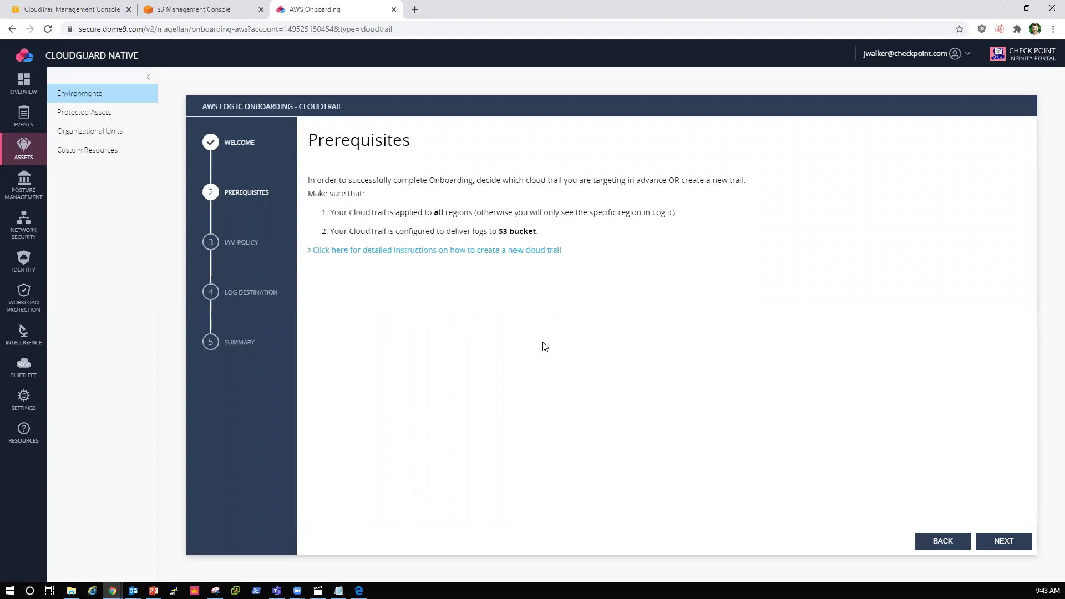
# Step: Continue to the IAM Policy step and copy the Log.ic policy document to the clipboard
pyautogui.click(1014, 543)
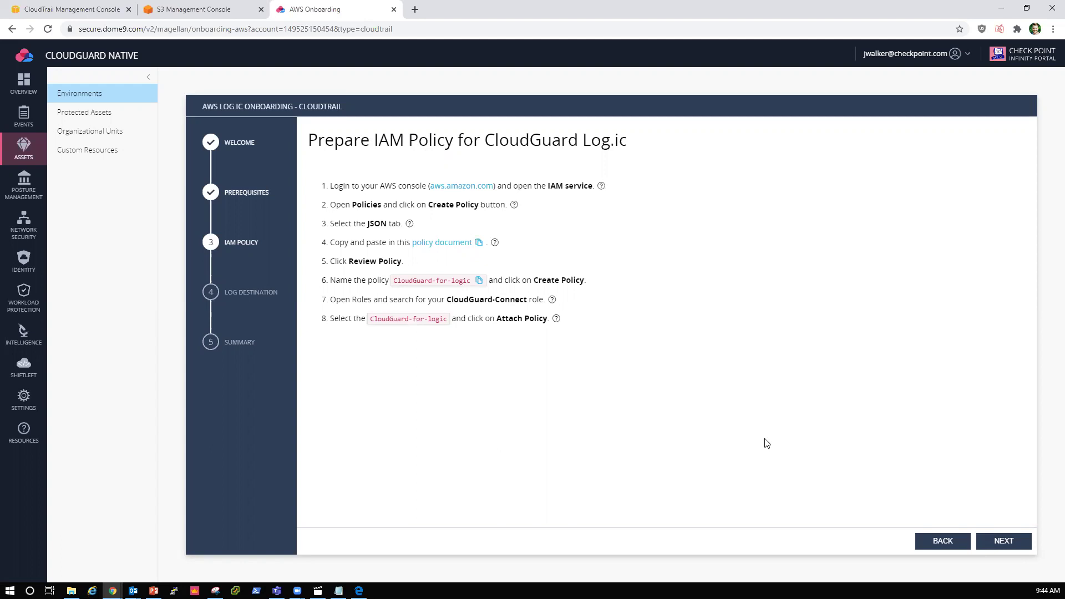
pyautogui.click(448, 244)
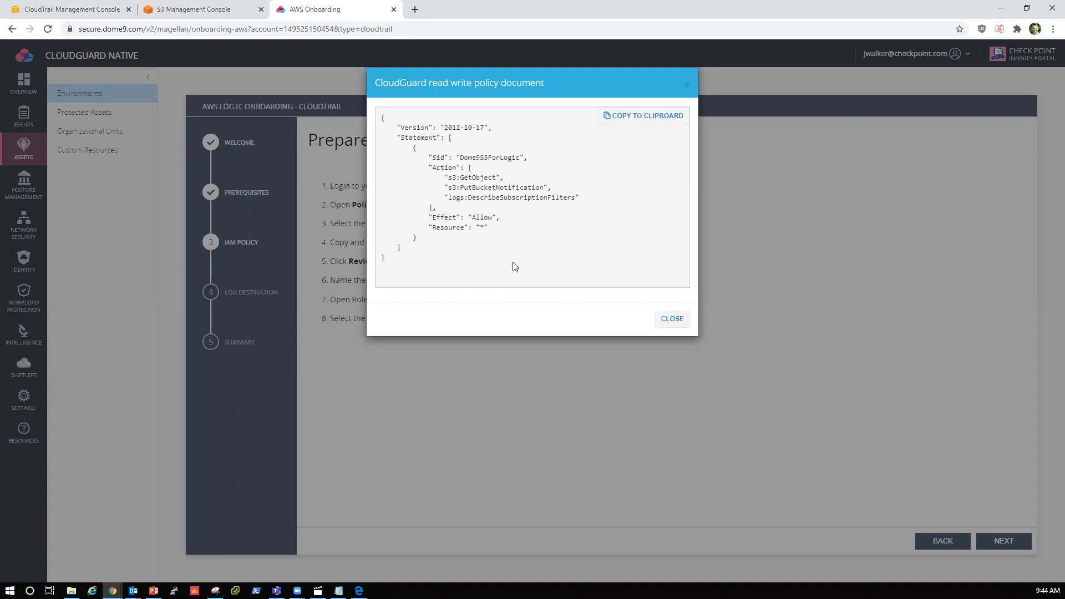
pyautogui.click(637, 118)
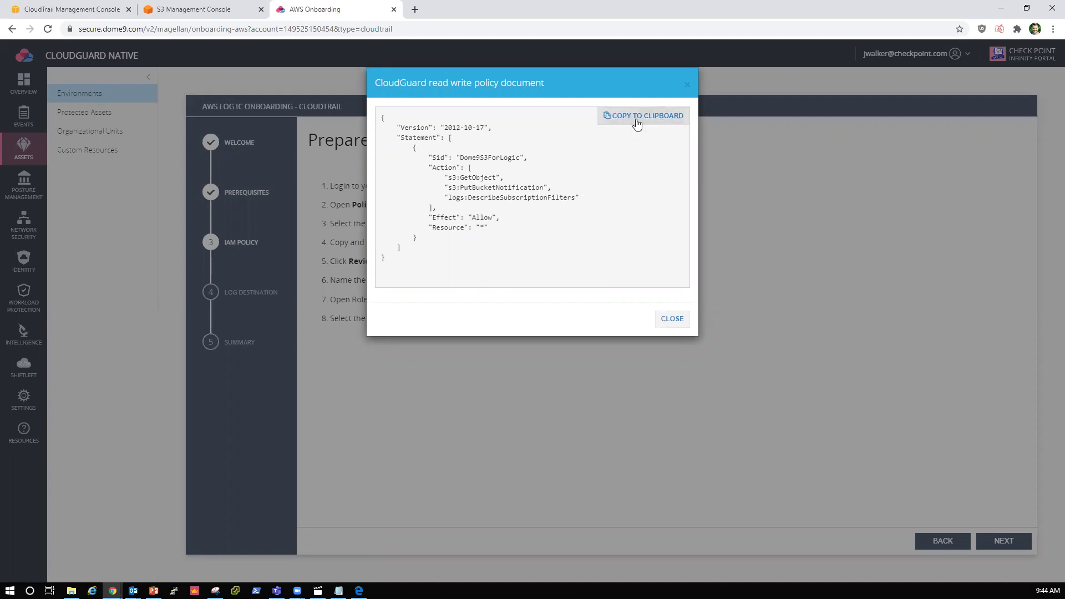
pyautogui.click(687, 84)
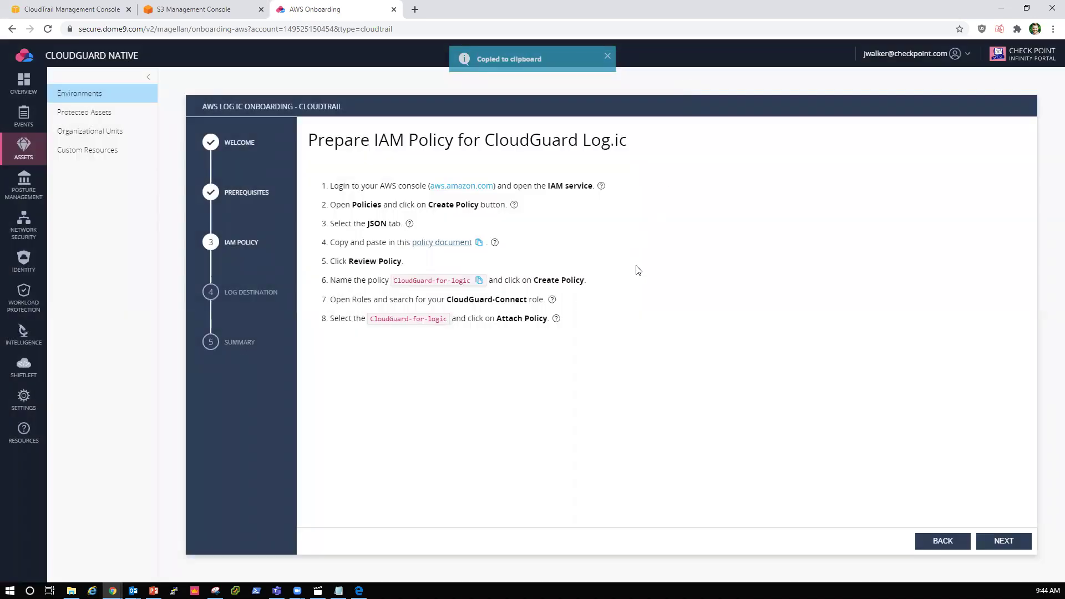
# Step: In the AWS console, search 'iam' and go to the IAM service
pyautogui.click(92, 12)
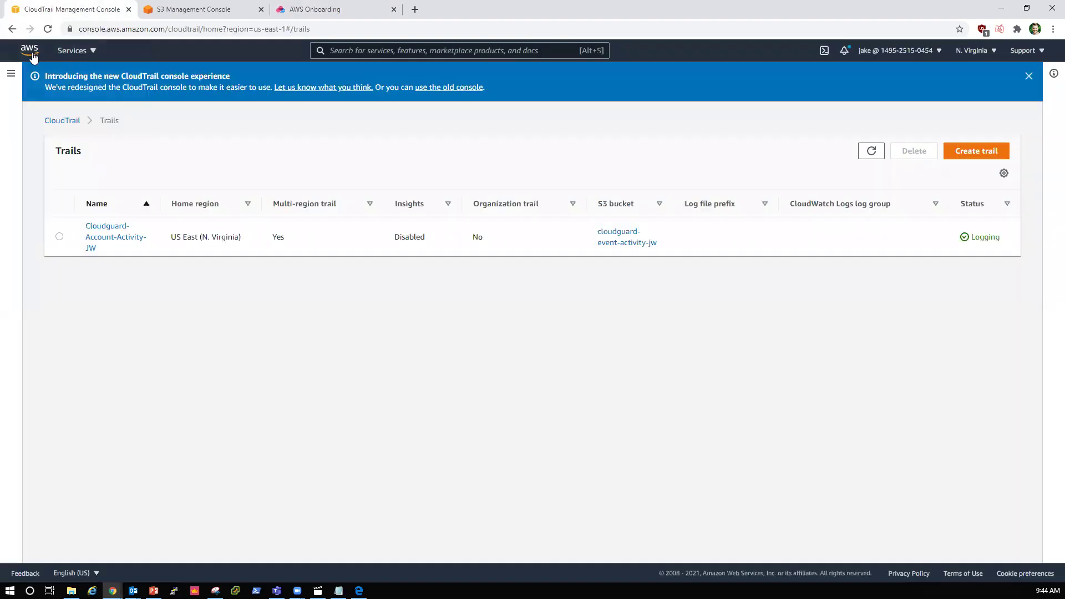
pyautogui.click(366, 55)
pyautogui.write('iam')
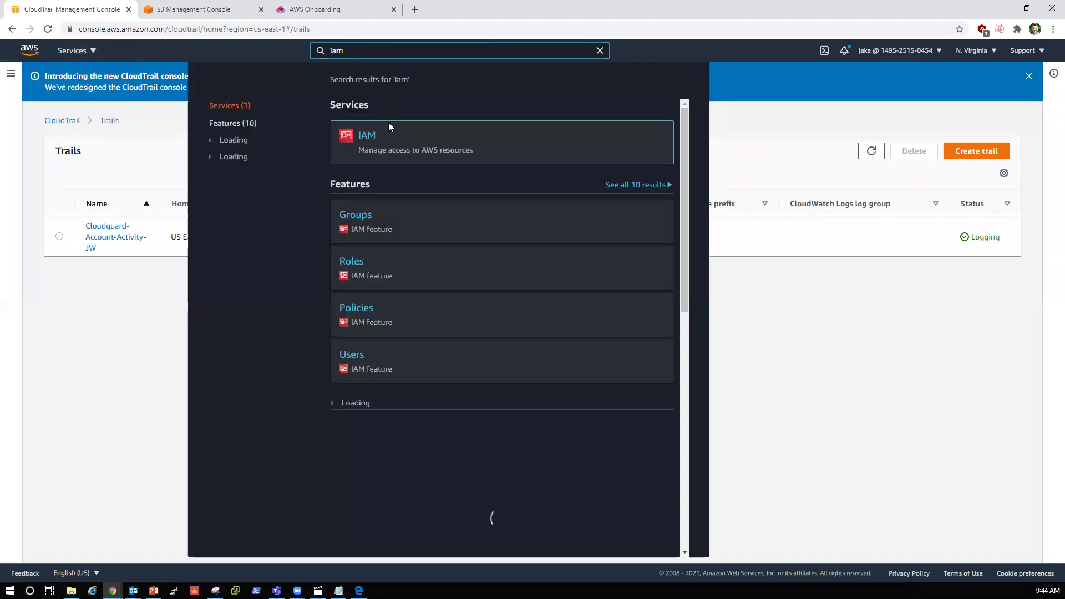
pyautogui.click(370, 143)
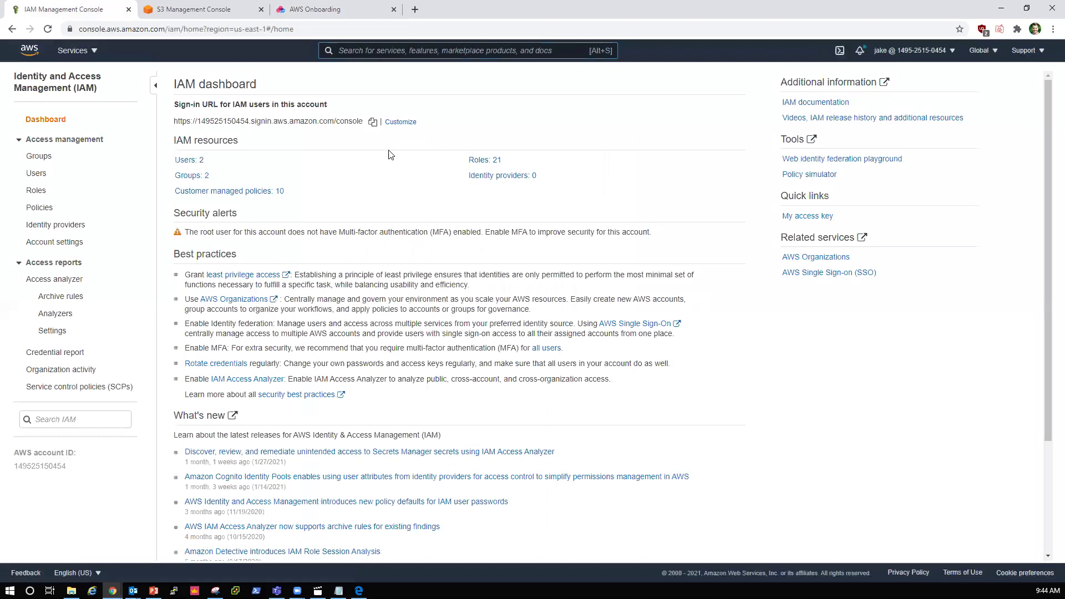
# Step: Create a new IAM policy by pasting the Log.ic JSON, then advance past Tags to Review
pyautogui.click(53, 212)
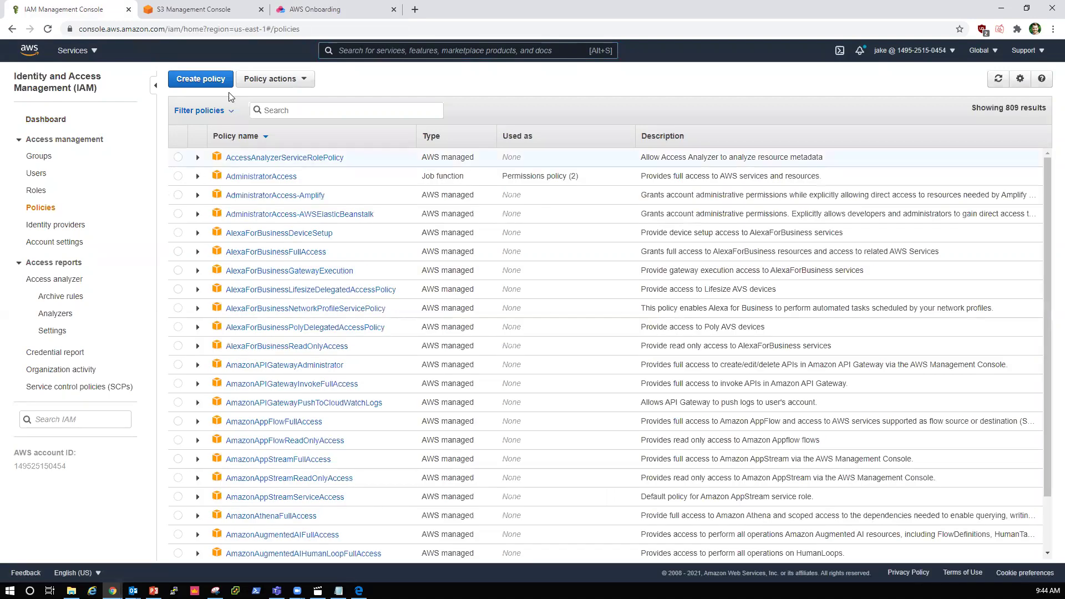
pyautogui.click(221, 80)
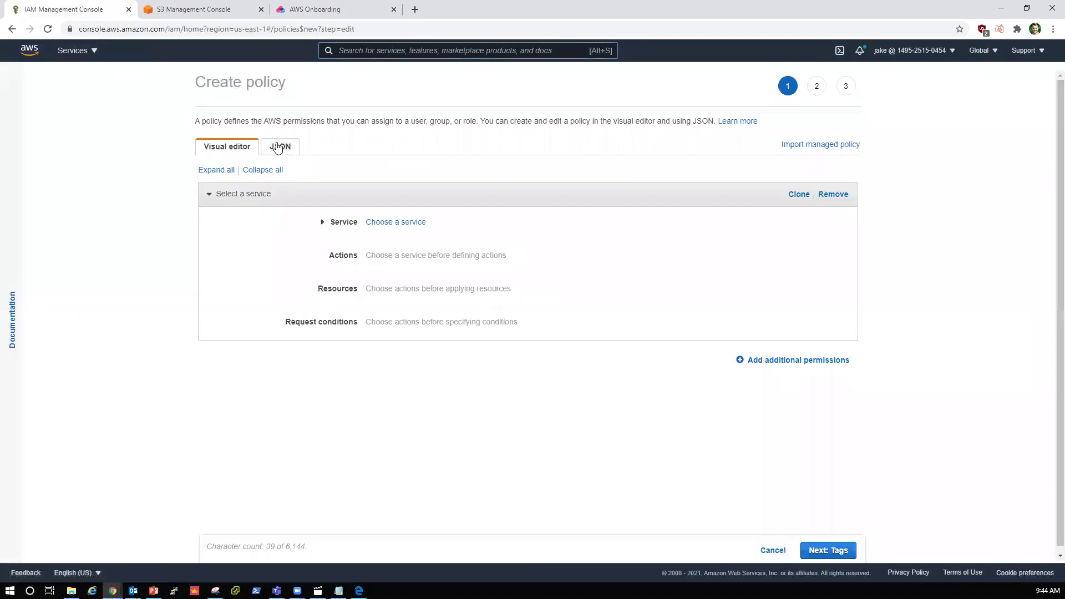
pyautogui.click(278, 147)
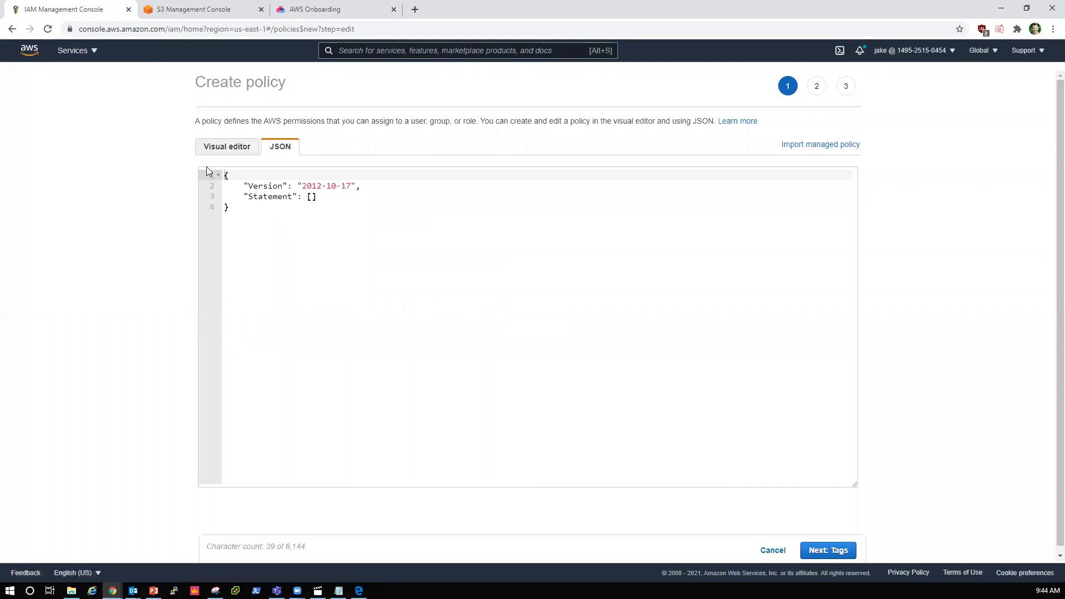
pyautogui.hotkey('ctrl', 'a')
pyautogui.hotkey('ctrl', 'v')
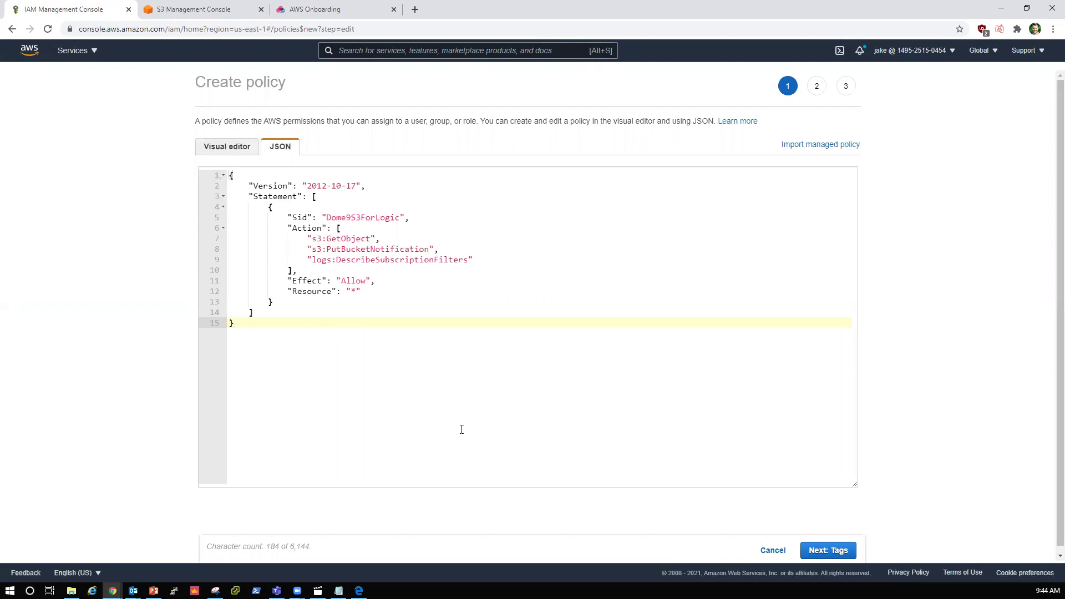
pyautogui.click(822, 551)
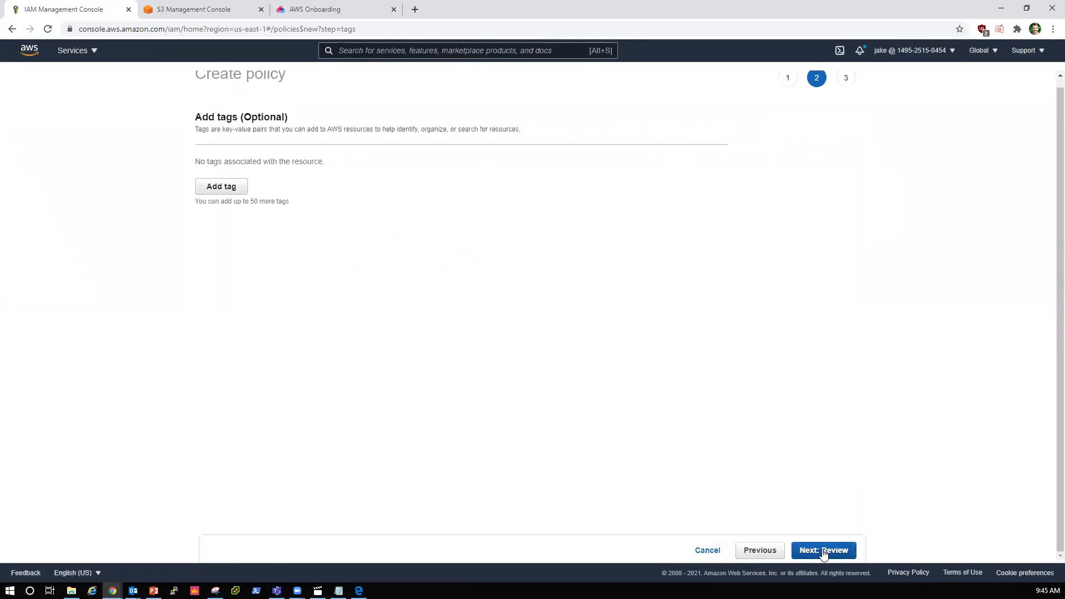
pyautogui.click(824, 551)
# Step: Create policy CG-Account-Activity-JW, described 'Gives Cloudguard the ability to get cloudtrail logs from an S3 bucket'
pyautogui.click(338, 143)
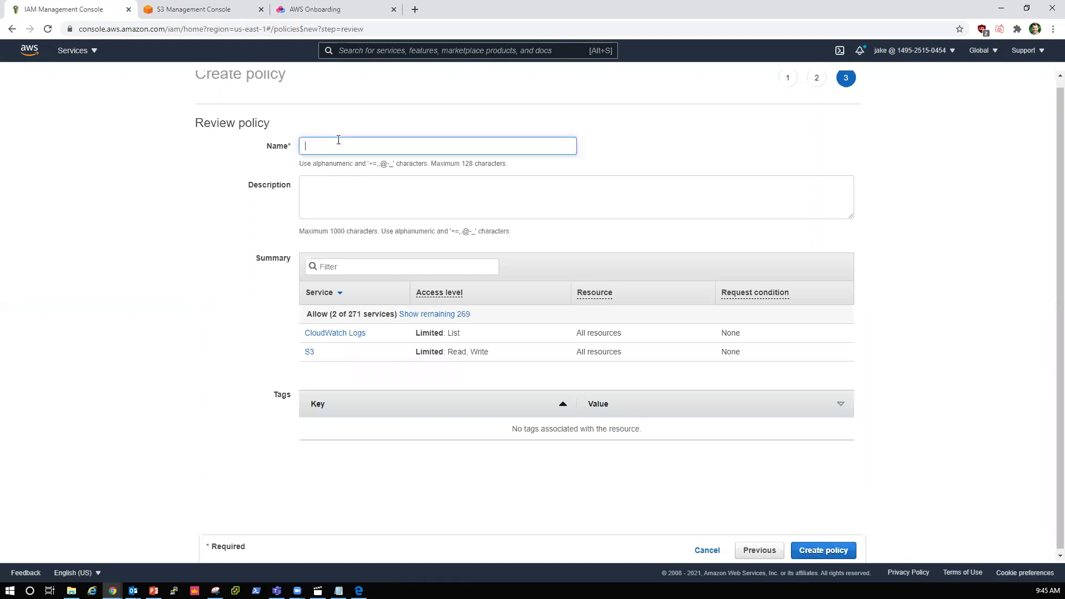
pyautogui.write('cl')
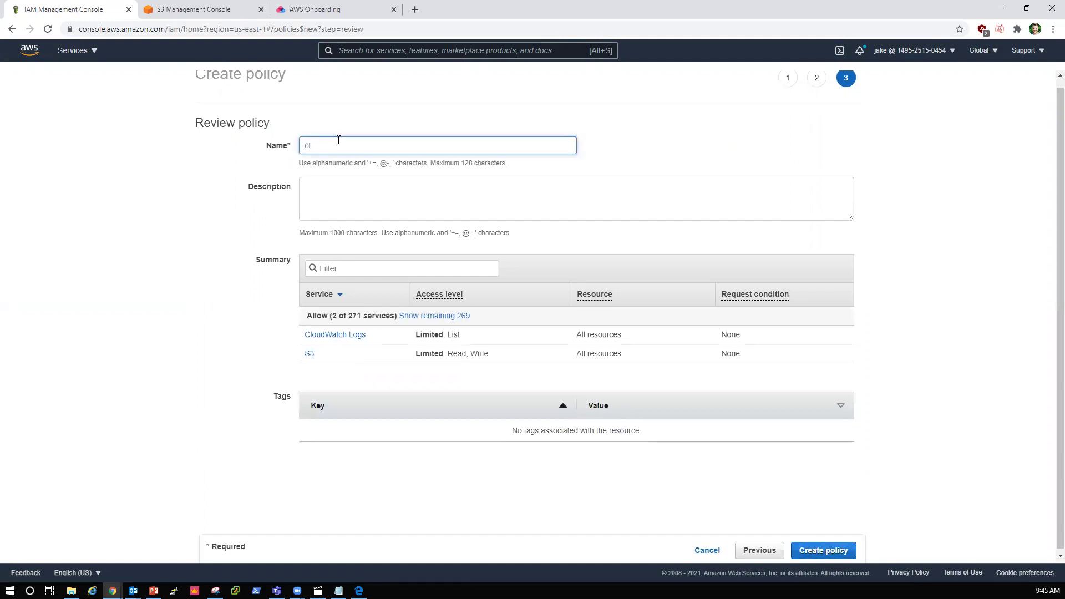
pyautogui.press('BackSpace')
pyautogui.press('BackSpace')
pyautogui.write('CG-Account-Activity-JW')
pyautogui.press('Tab')
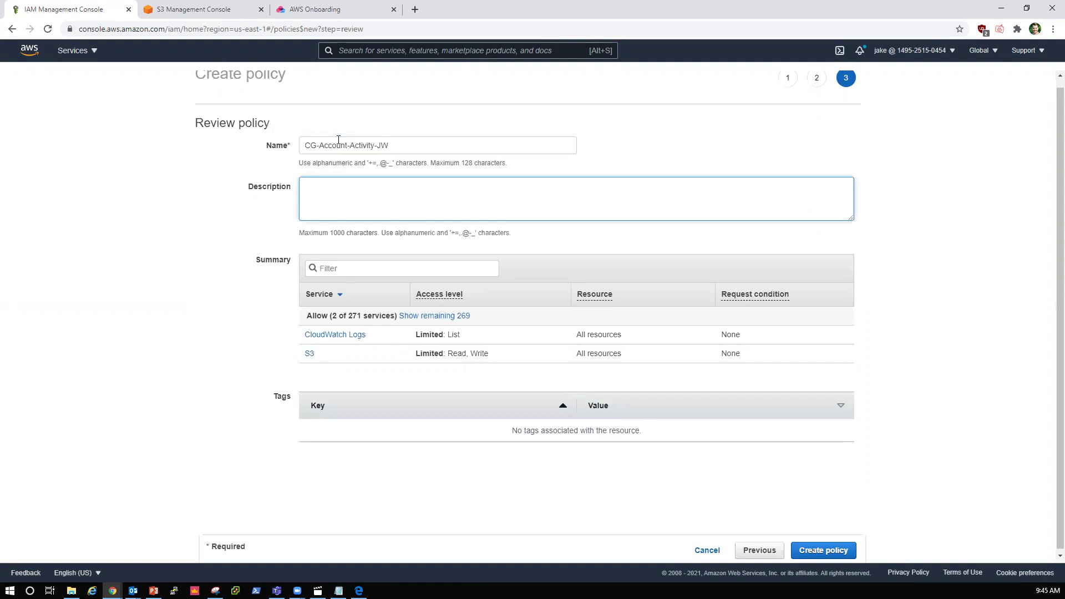
pyautogui.write('Gives Cloudguard the ability to get logs')
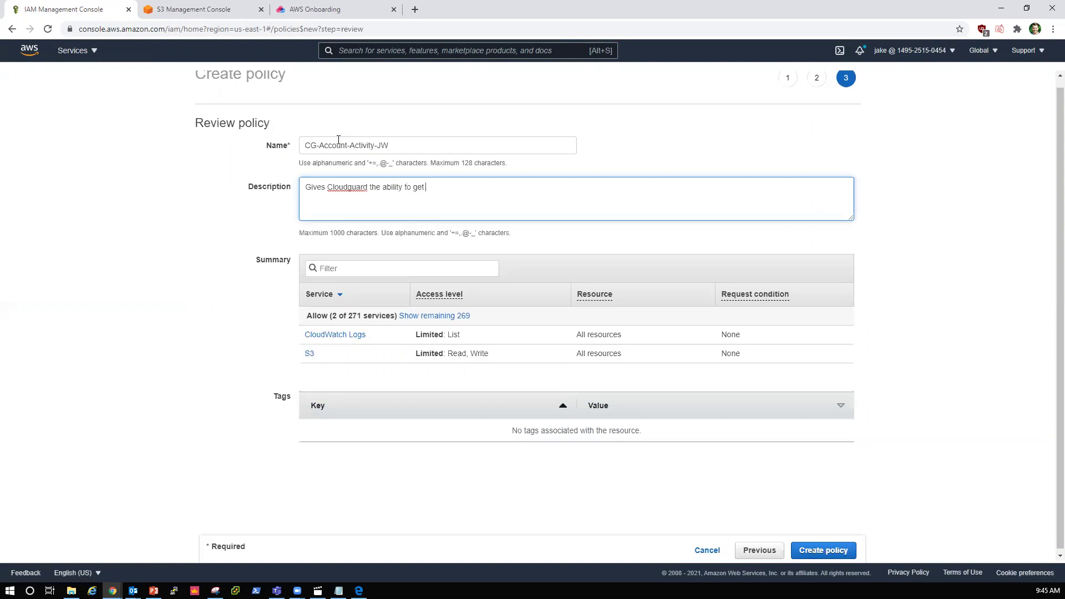
pyautogui.press('BackSpace')
pyautogui.press('BackSpace')
pyautogui.press('BackSpace')
pyautogui.press('BackSpace')
pyautogui.write('cloudtrail logs from an S3 bucket')
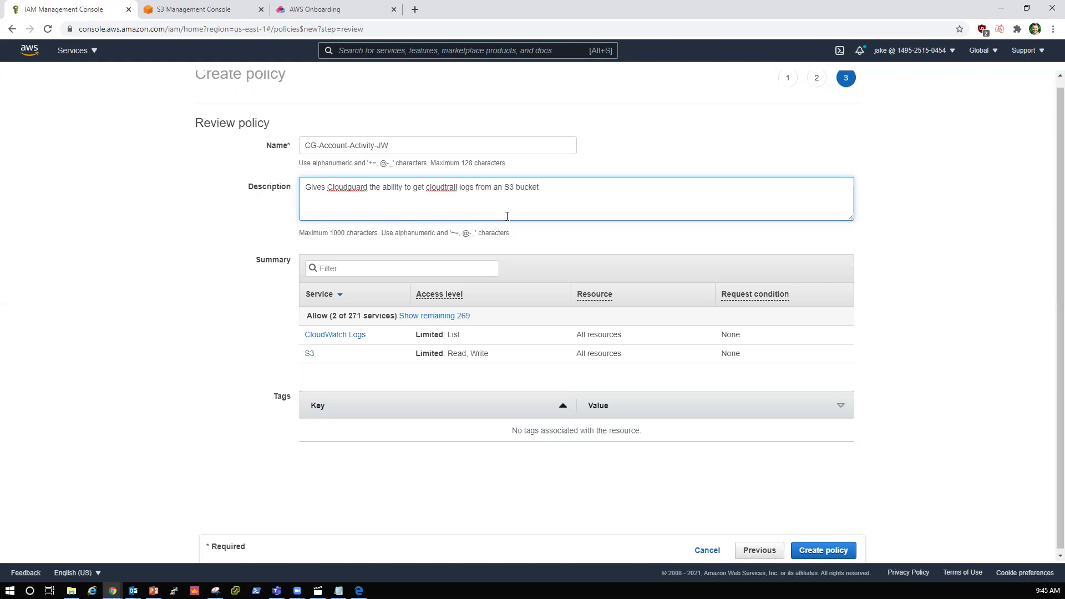
pyautogui.click(818, 555)
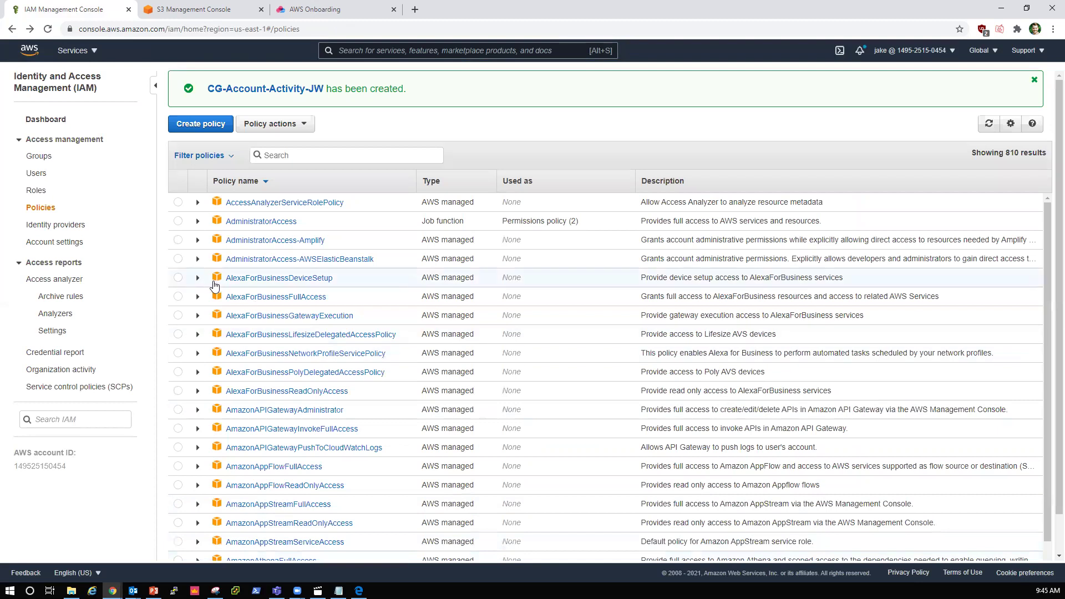
# Step: Find Cloudguard-Readonly-Role by filtering roles for 'cloudguard' and open its summary
pyautogui.click(46, 195)
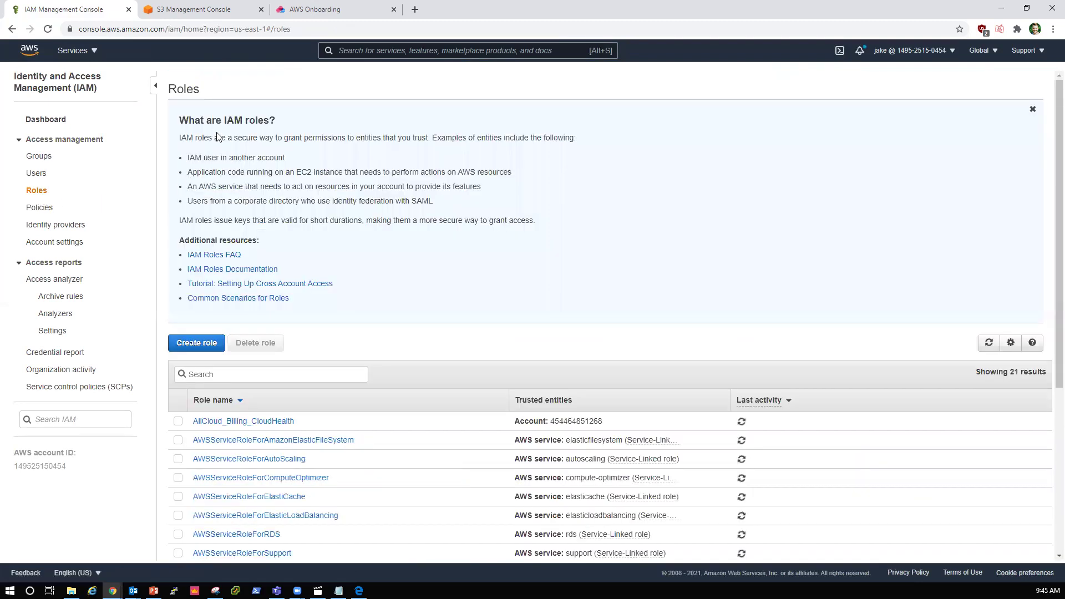
pyautogui.click(238, 374)
pyautogui.write('cloudguard')
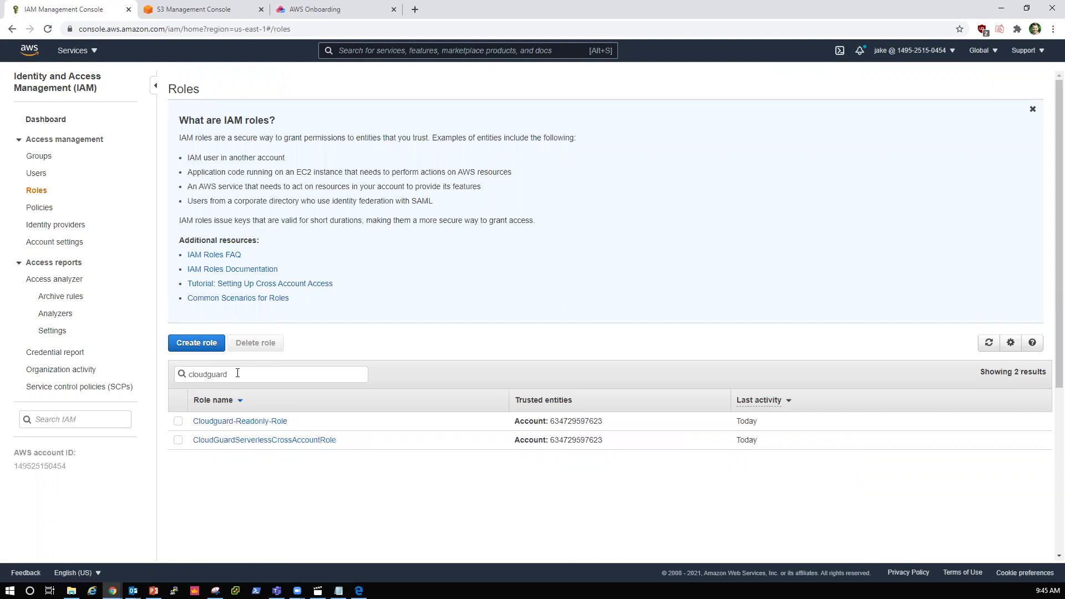
pyautogui.click(179, 422)
pyautogui.click(228, 423)
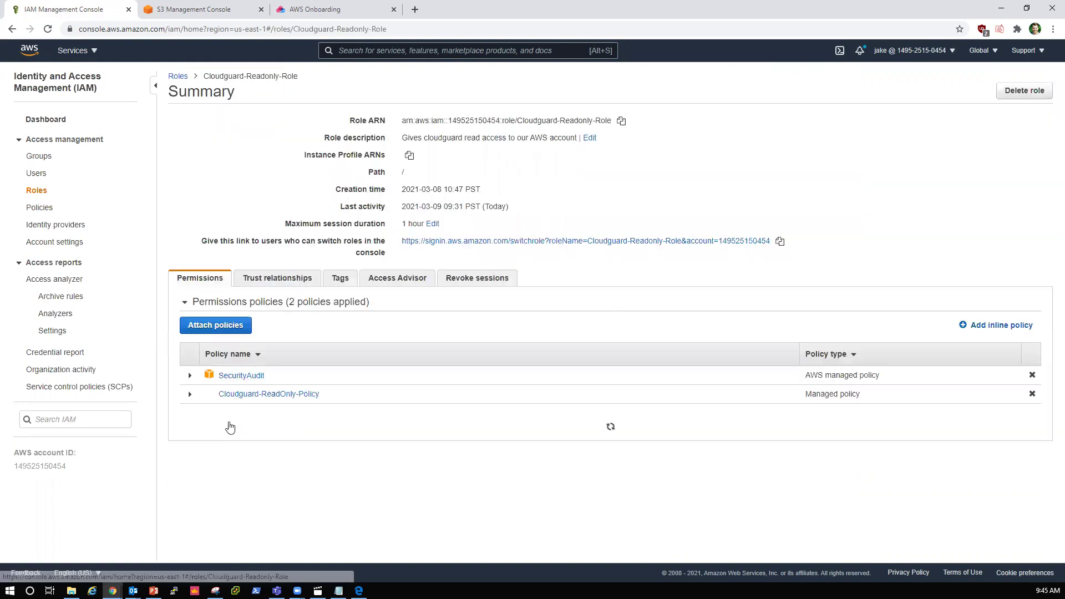
# Step: Attach the CG-Account-Activity-JW policy to the role, then return to the CloudGuard onboarding page
pyautogui.click(240, 327)
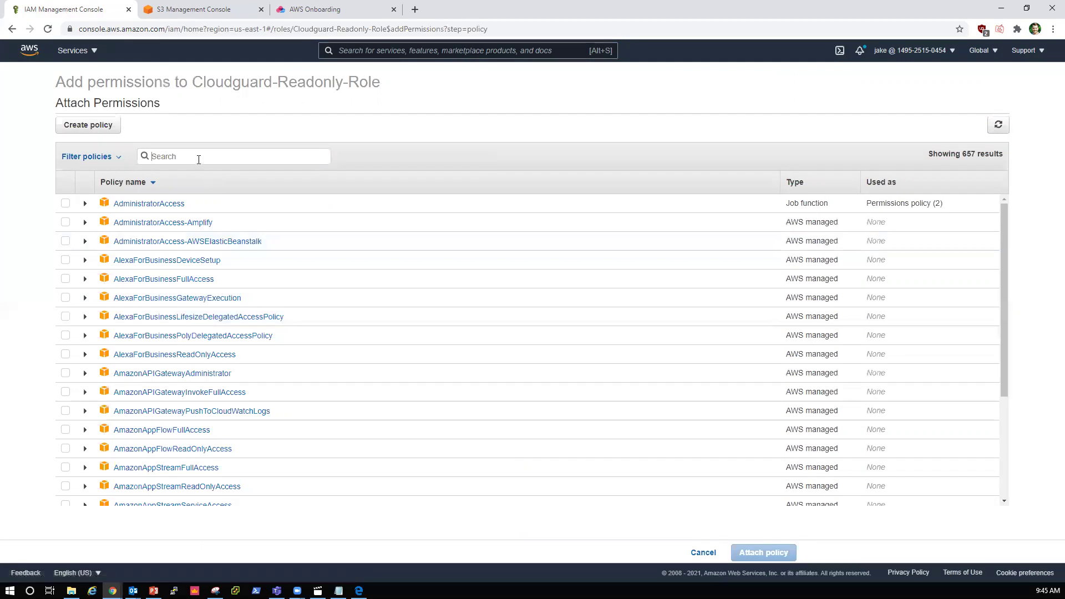
pyautogui.write('CG')
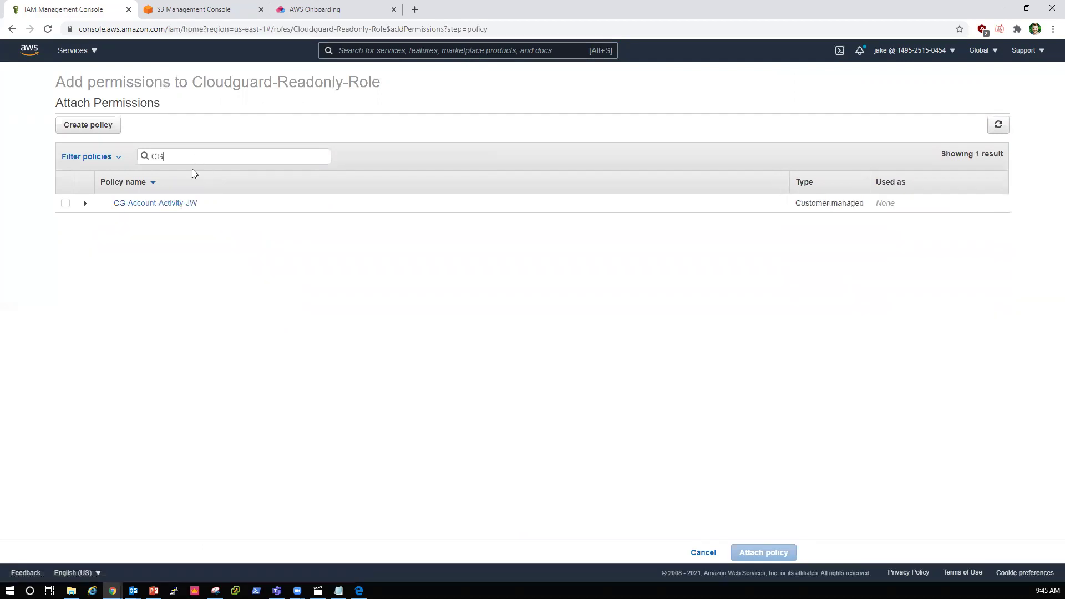
pyautogui.click(66, 203)
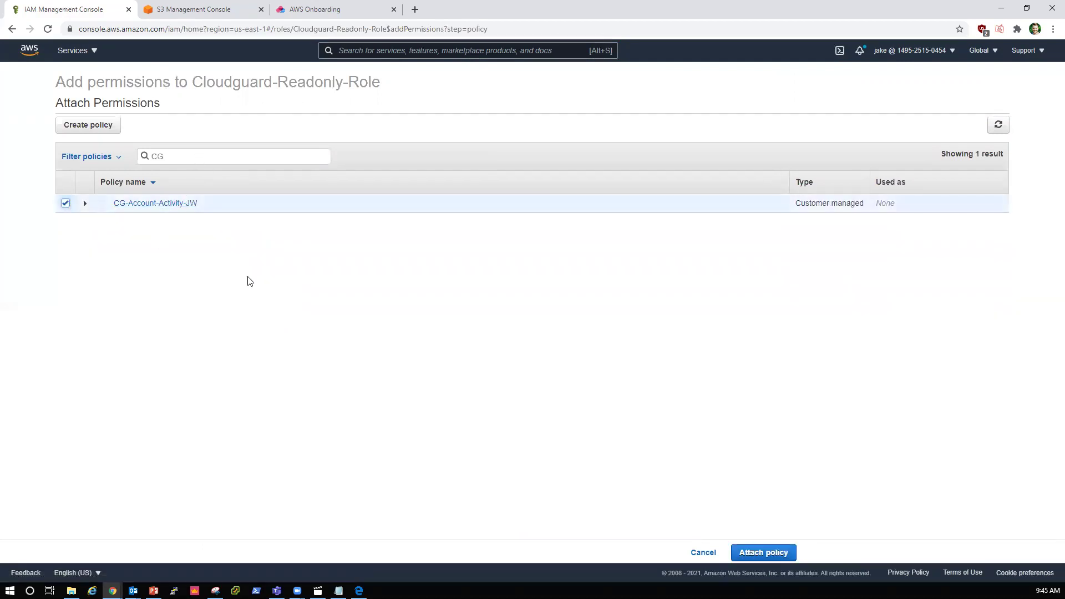
pyautogui.click(752, 553)
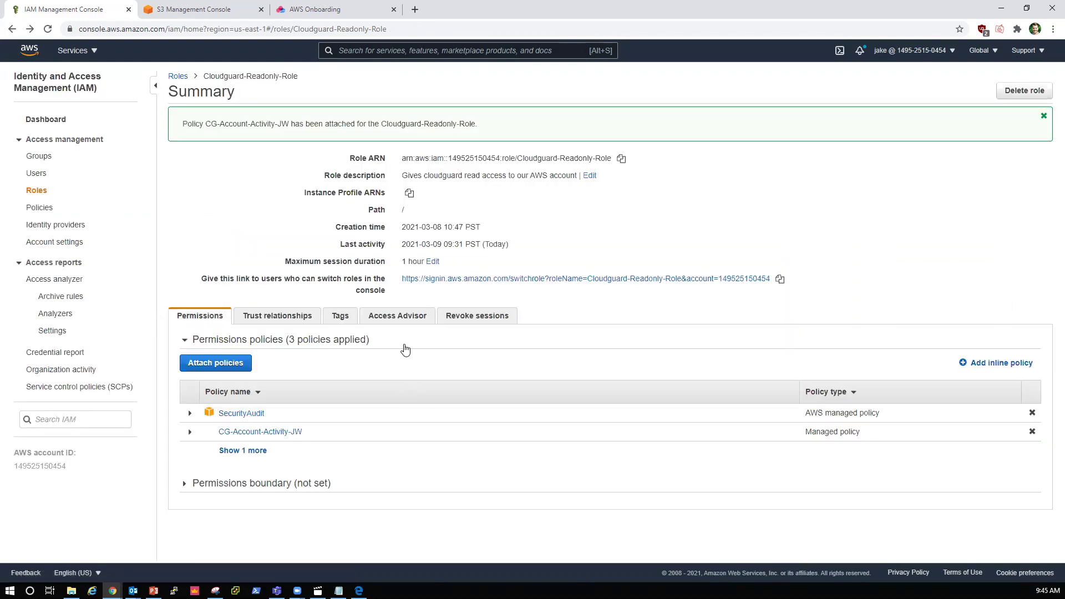
pyautogui.click(296, 7)
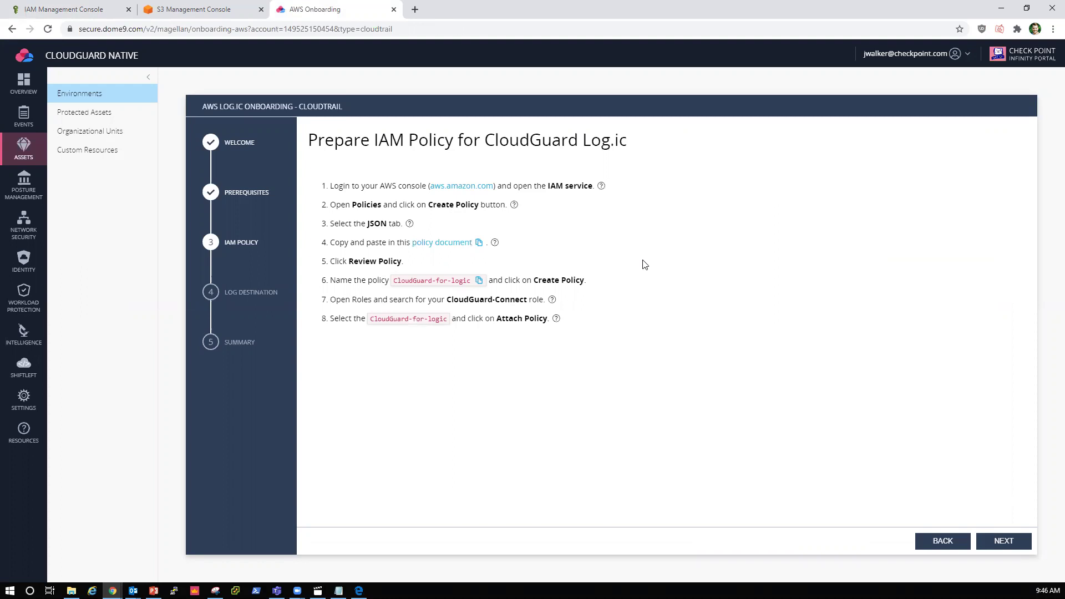
# Step: Select the cloudguard-event-activity-jw bucket as the log destination and connect it
pyautogui.click(992, 541)
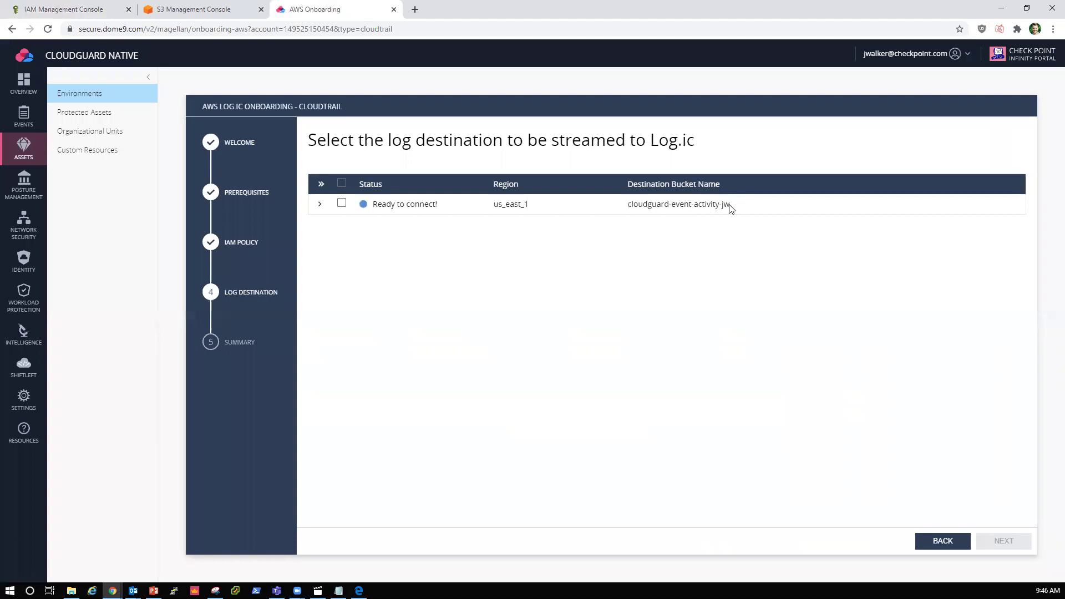
pyautogui.click(342, 203)
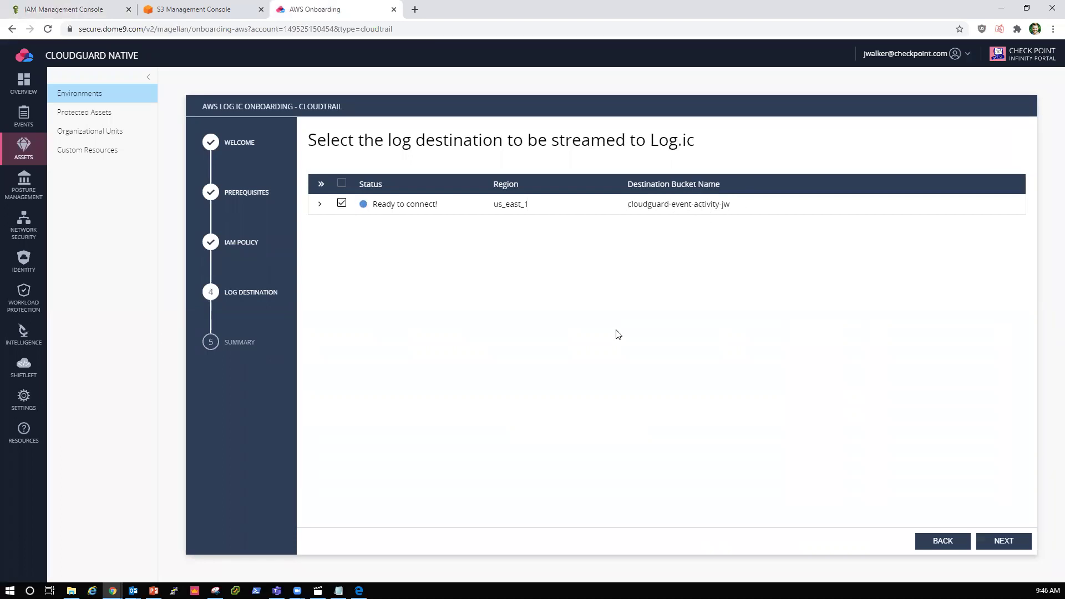
pyautogui.click(996, 542)
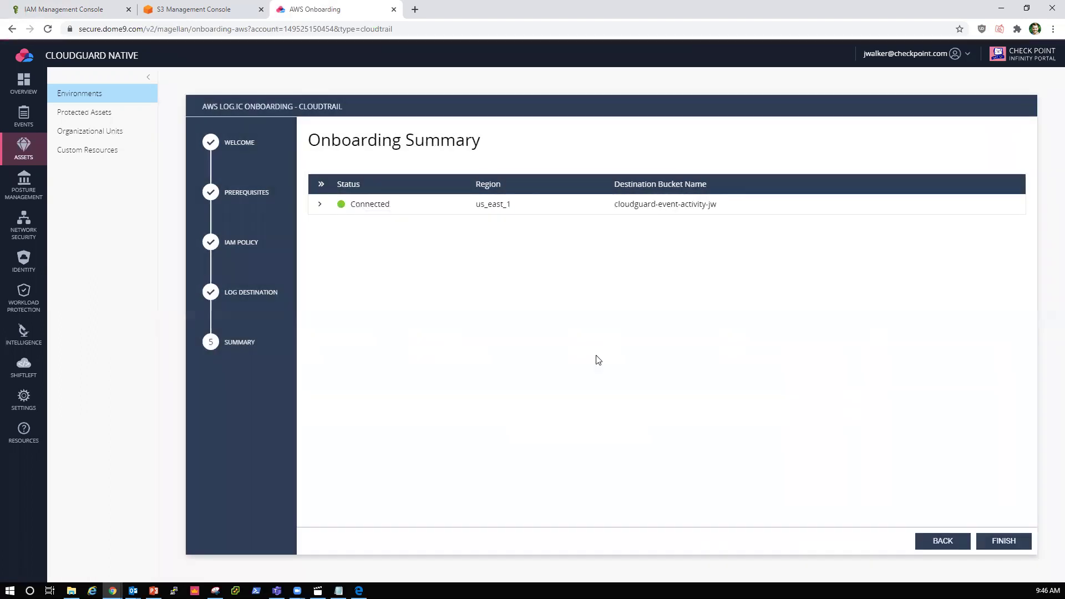
# Step: Finish the onboarding wizard, dismiss the next-steps prompt, and go to the Environments list
pyautogui.click(1005, 544)
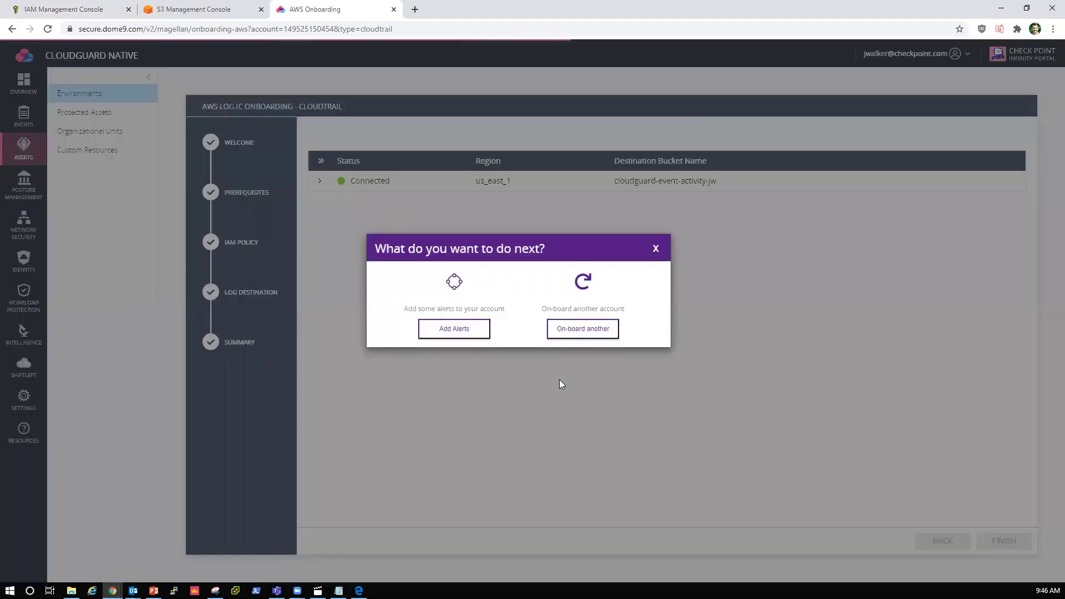
pyautogui.click(656, 249)
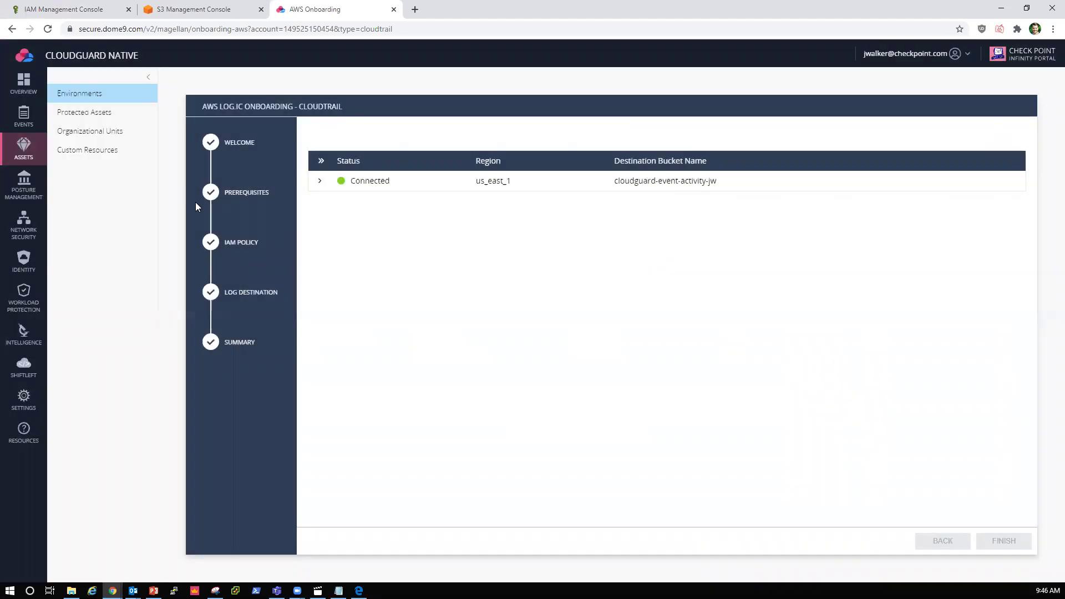
pyautogui.click(97, 94)
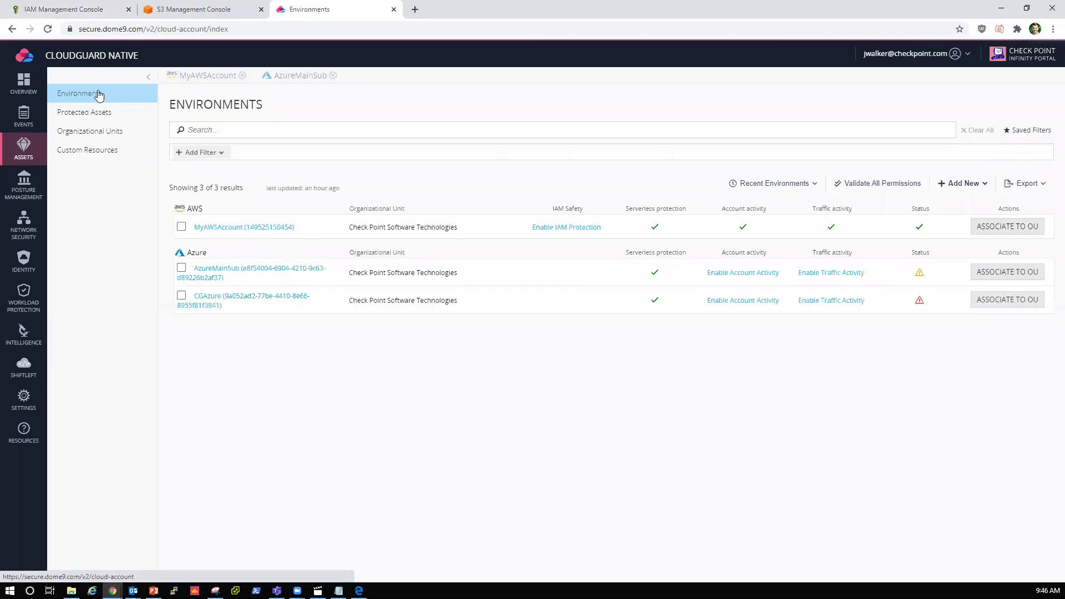